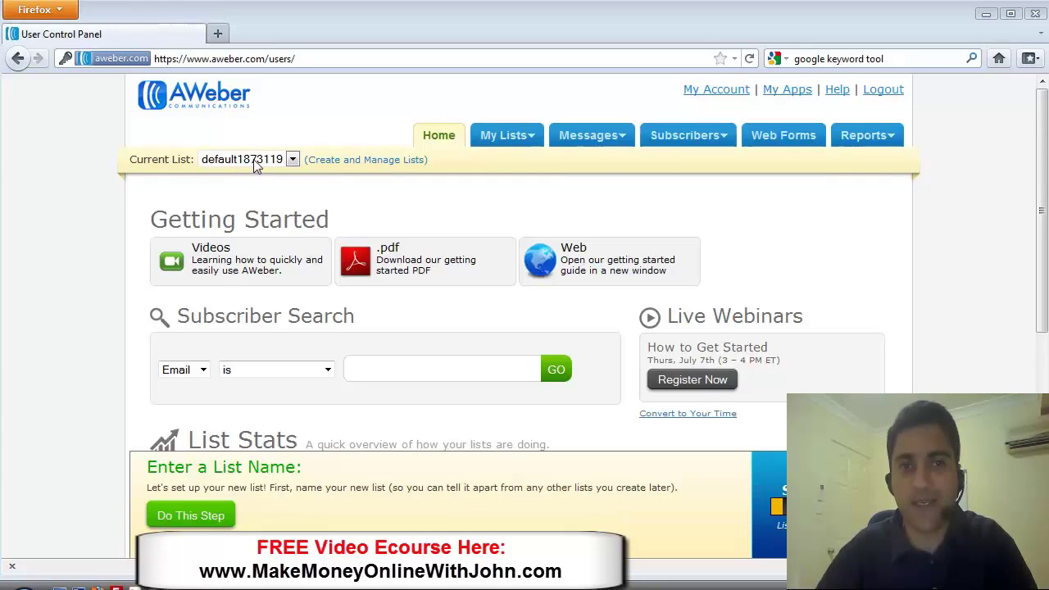
# - Go to Create and Manage Lists and open the default list's settings
pyautogui.click(359, 162)
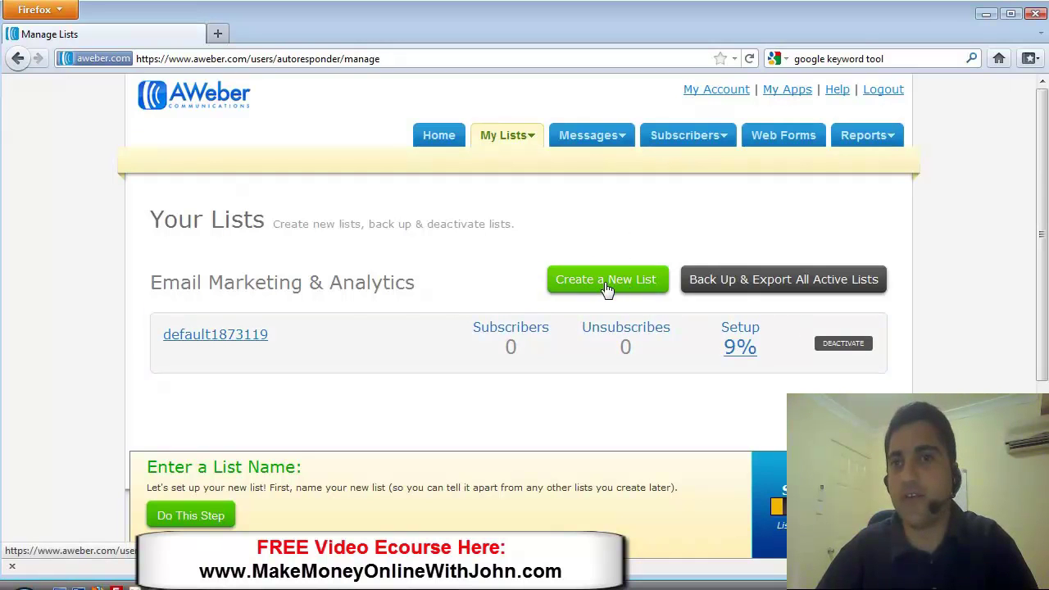
pyautogui.click(216, 338)
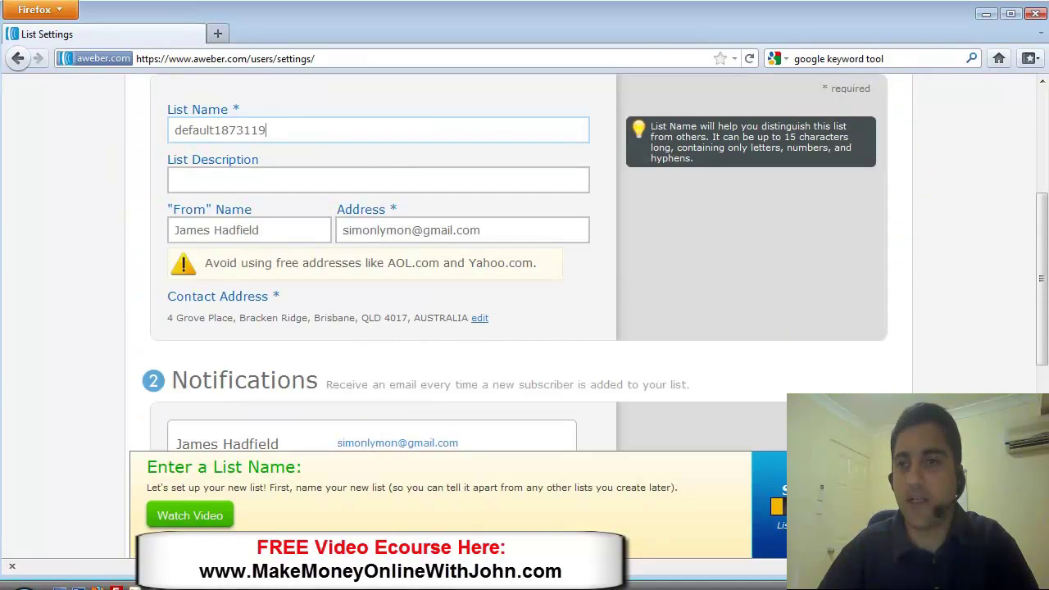
# - Rename the list to 'soctrafficrept' so AWeber reports the name as available
pyautogui.moveTo(1044, 246); pyautogui.dragTo(1044, 144)
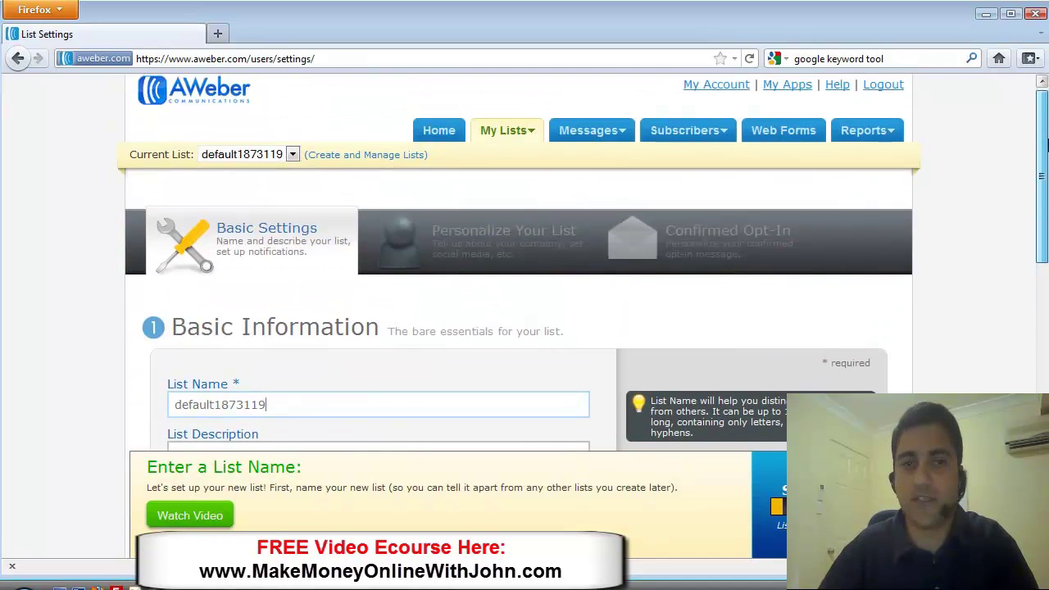
pyautogui.scroll(-4, 430, 219)
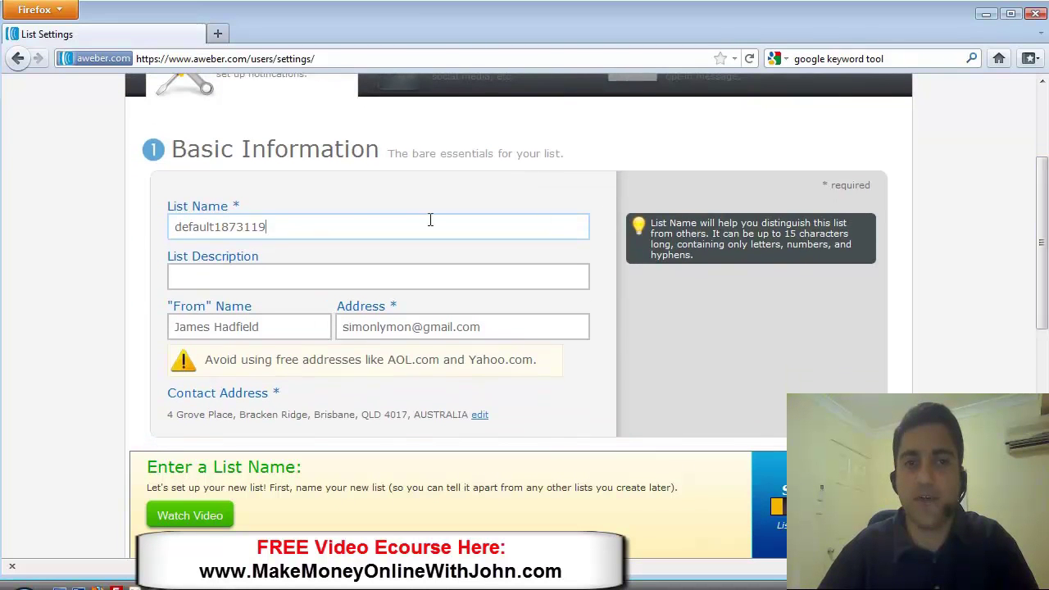
pyautogui.moveTo(275, 225); pyautogui.dragTo(154, 225)
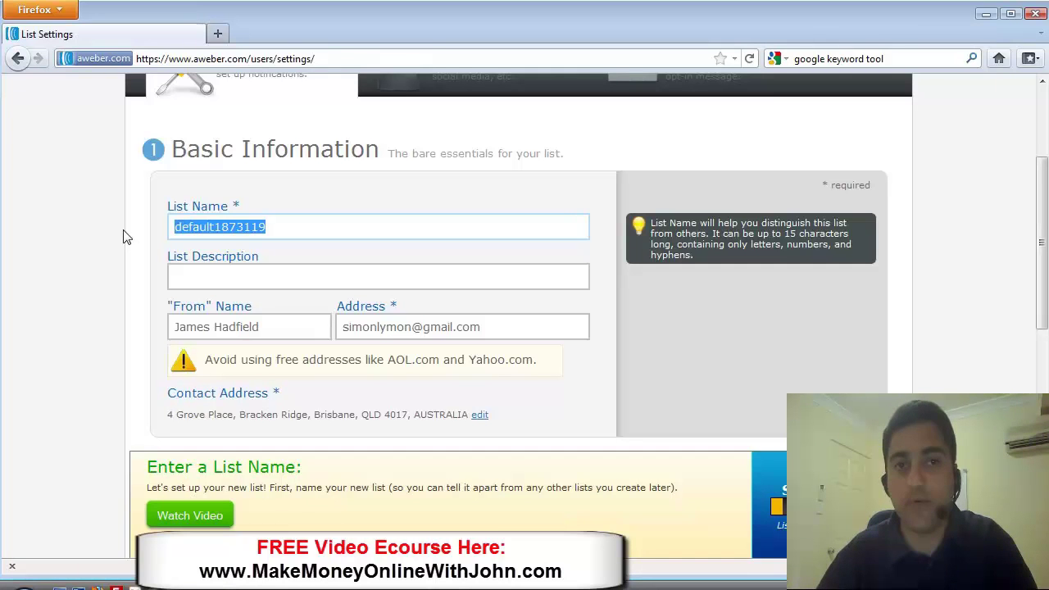
pyautogui.write('so')
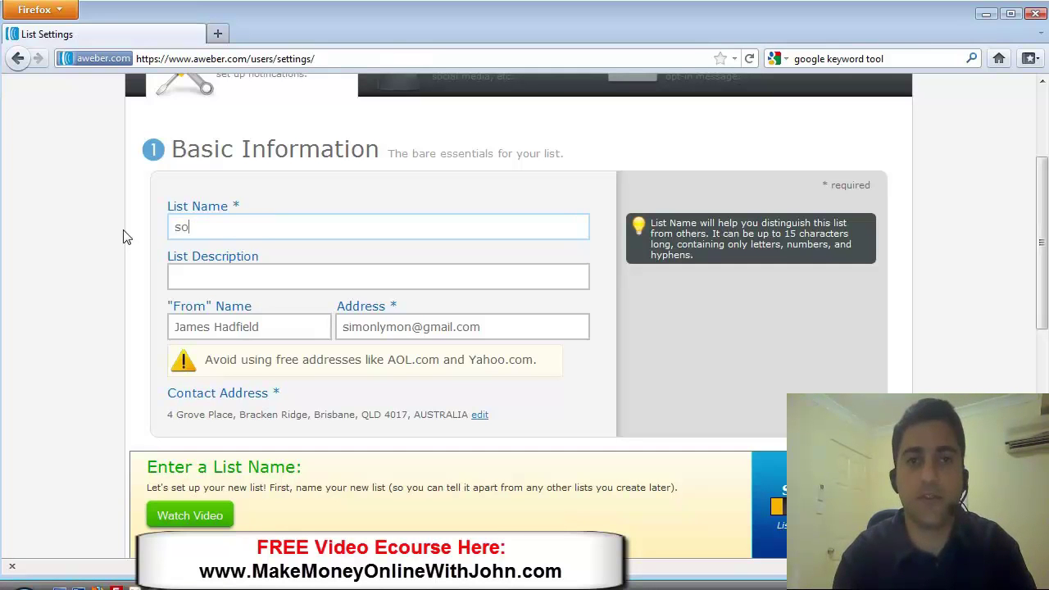
pyautogui.write('cialtraffic')
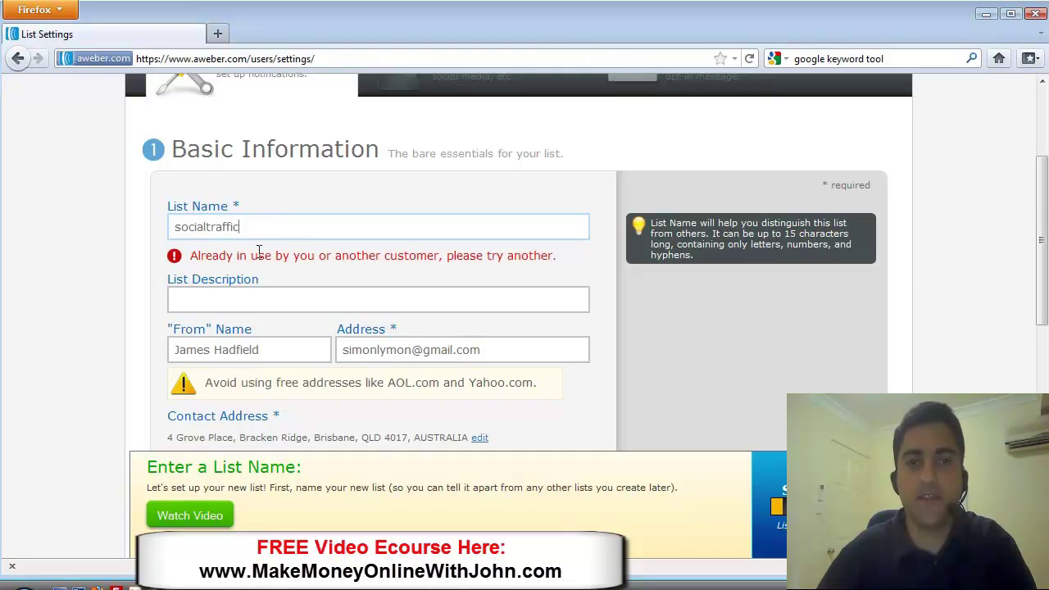
pyautogui.write('re')
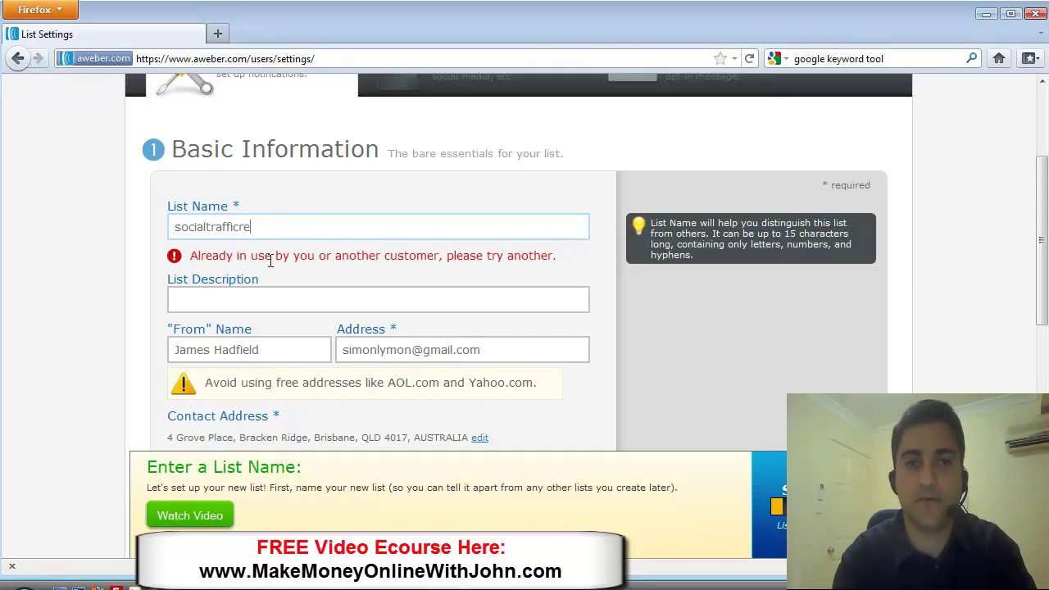
pyautogui.press('BackSpace')
pyautogui.press('BackSpace')
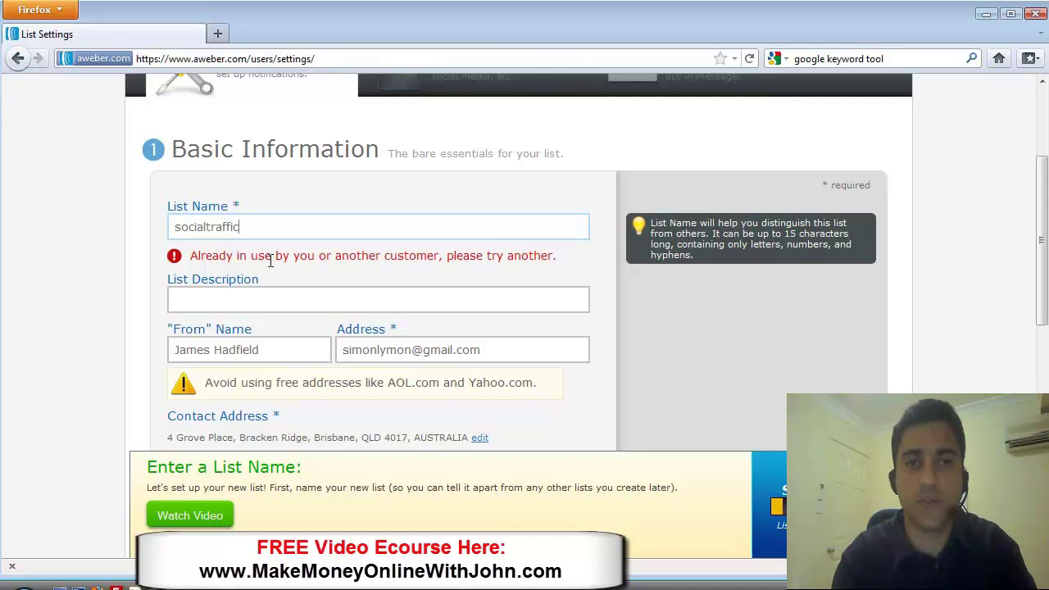
pyautogui.press('BackSpace')
pyautogui.press('BackSpace')
pyautogui.press('BackSpace')
pyautogui.press('BackSpace')
pyautogui.press('BackSpace')
pyautogui.press('BackSpace')
pyautogui.press('BackSpace')
pyautogui.press('BackSpace')
pyautogui.press('BackSpace')
pyautogui.press('BackSpace')
pyautogui.press('BackSpace')
pyautogui.press('BackSpace')
pyautogui.write('octraffic')
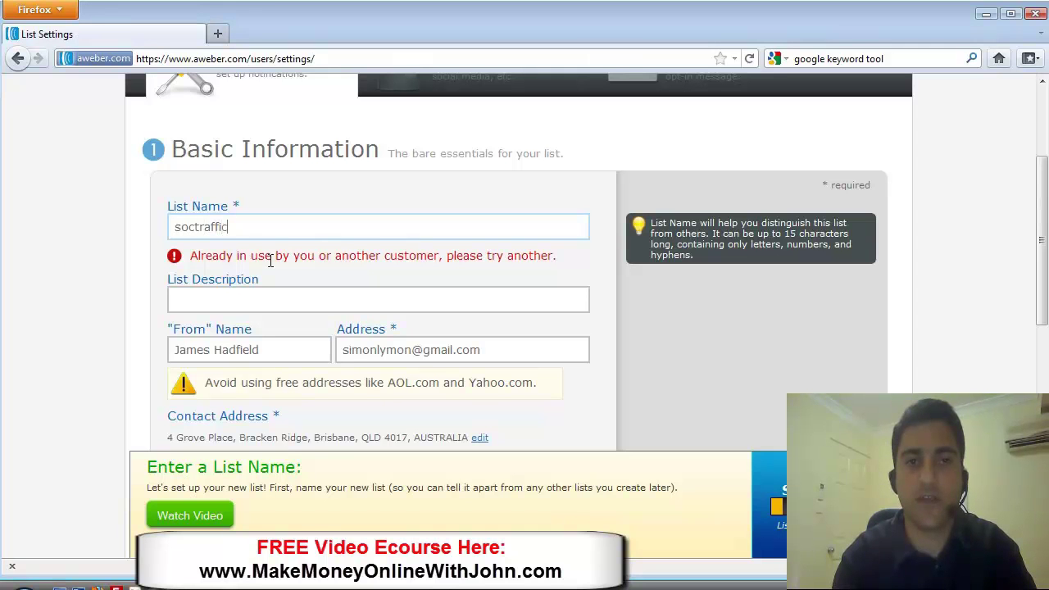
pyautogui.write('repor')
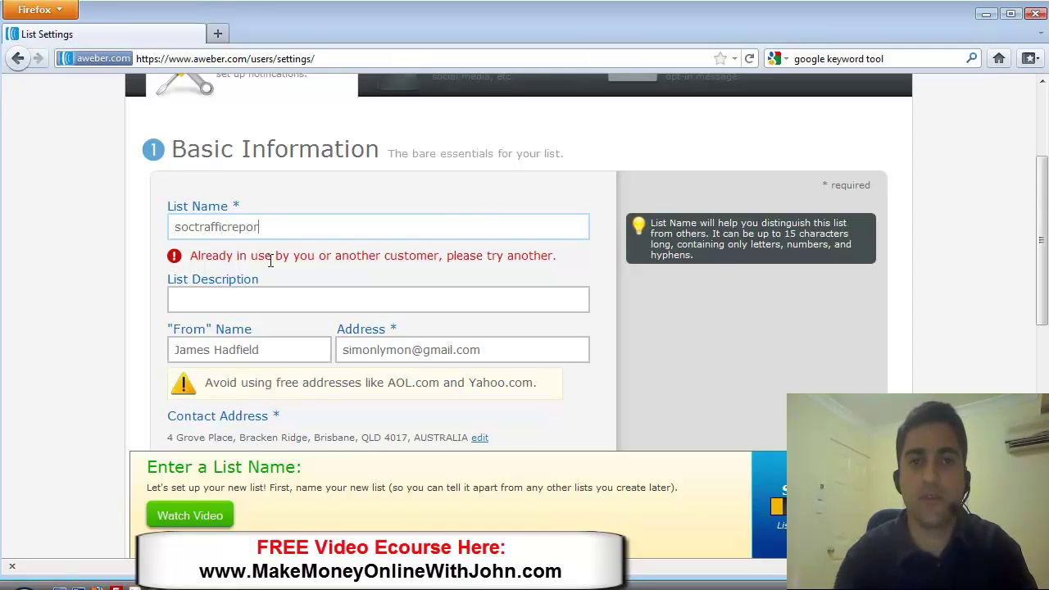
pyautogui.press('BackSpace')
pyautogui.press('BackSpace')
pyautogui.write('t')
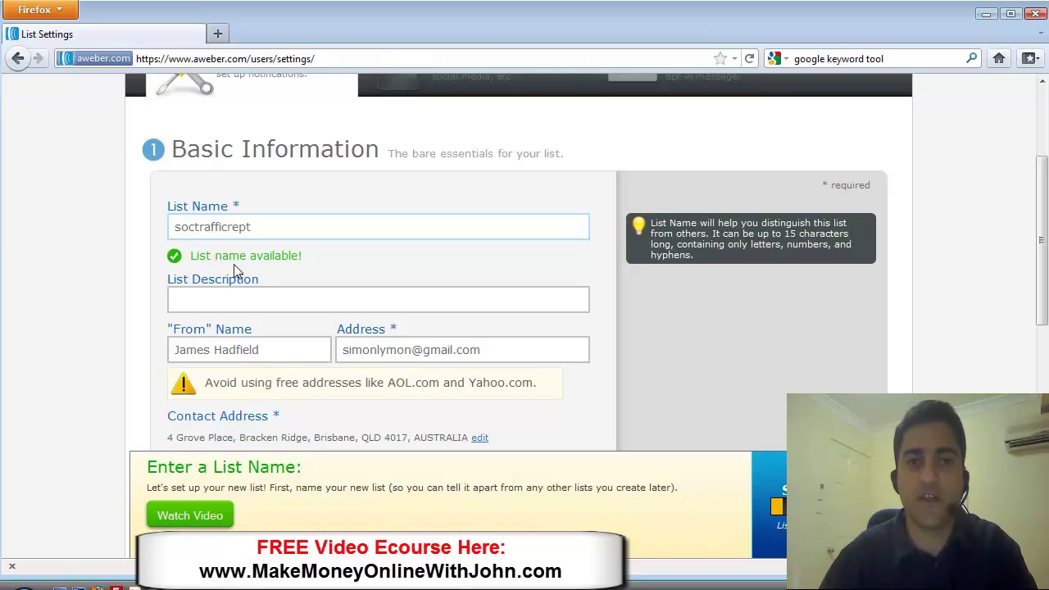
# - Describe the list as 'You are a valued subscriber of' the owner's full name, then 'Please do not unsubscribe!'
pyautogui.click(228, 300)
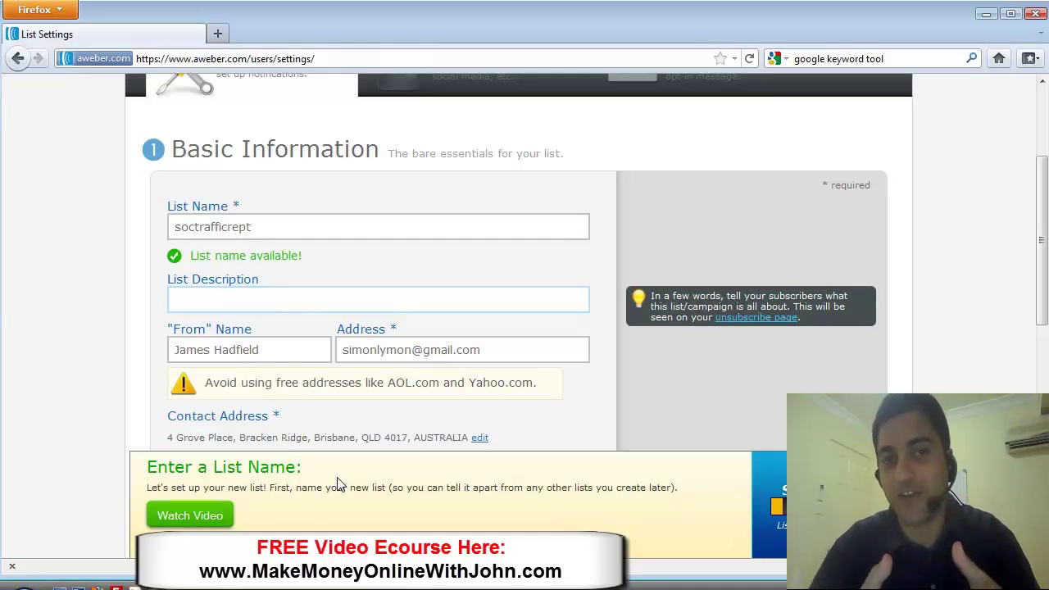
pyautogui.write('You')
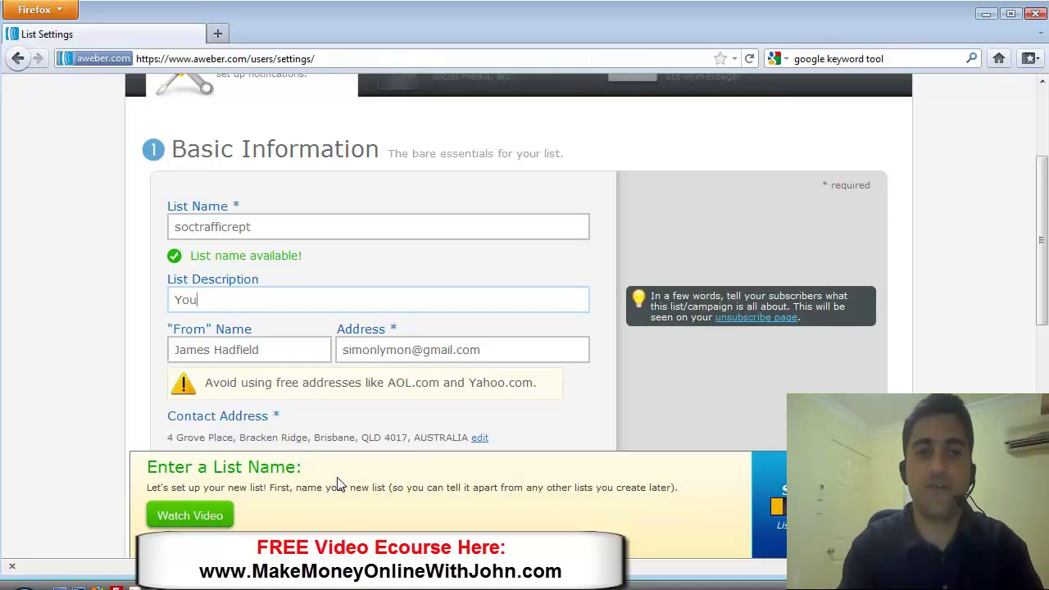
pyautogui.write(' are a valu')
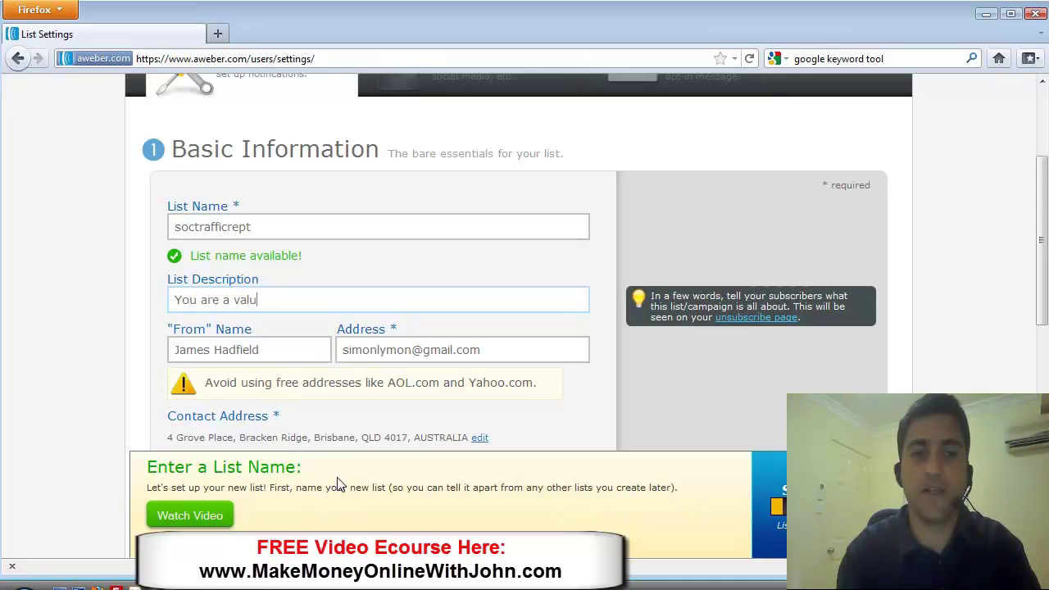
pyautogui.write('ed sub')
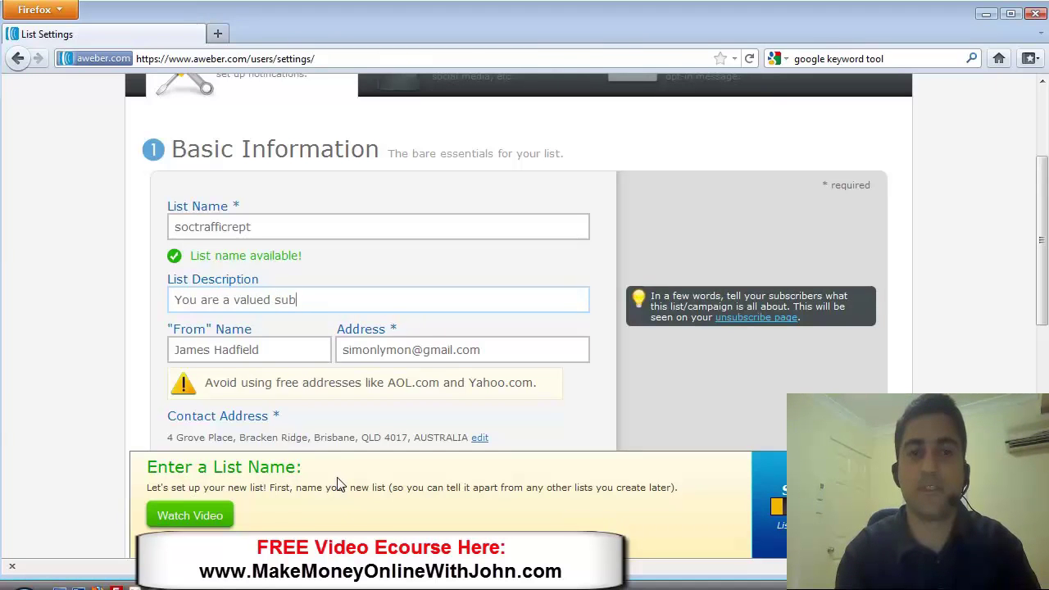
pyautogui.write('scriber of')
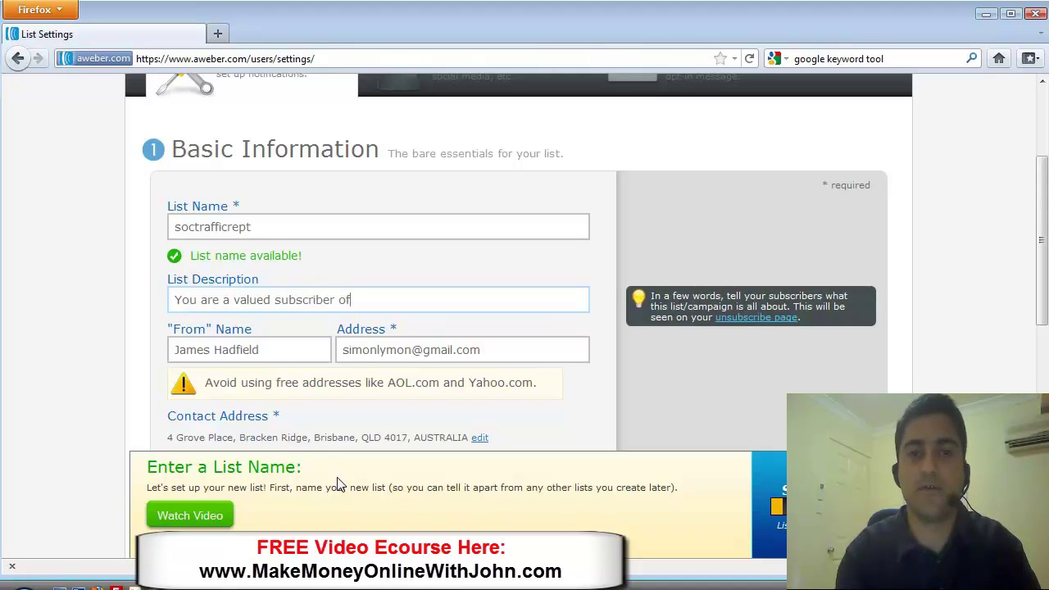
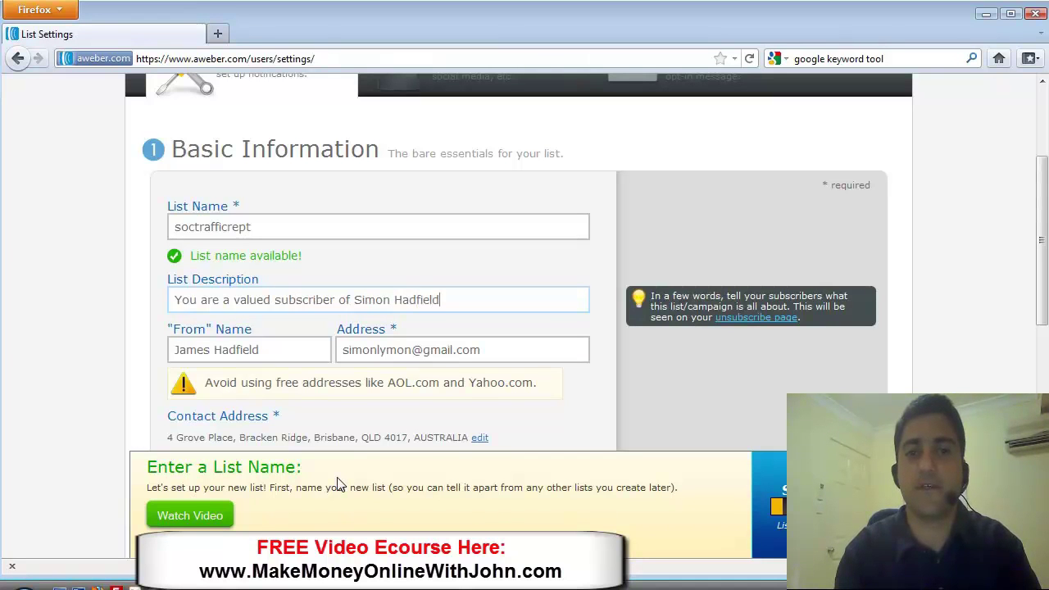
pyautogui.write('. Please do no')
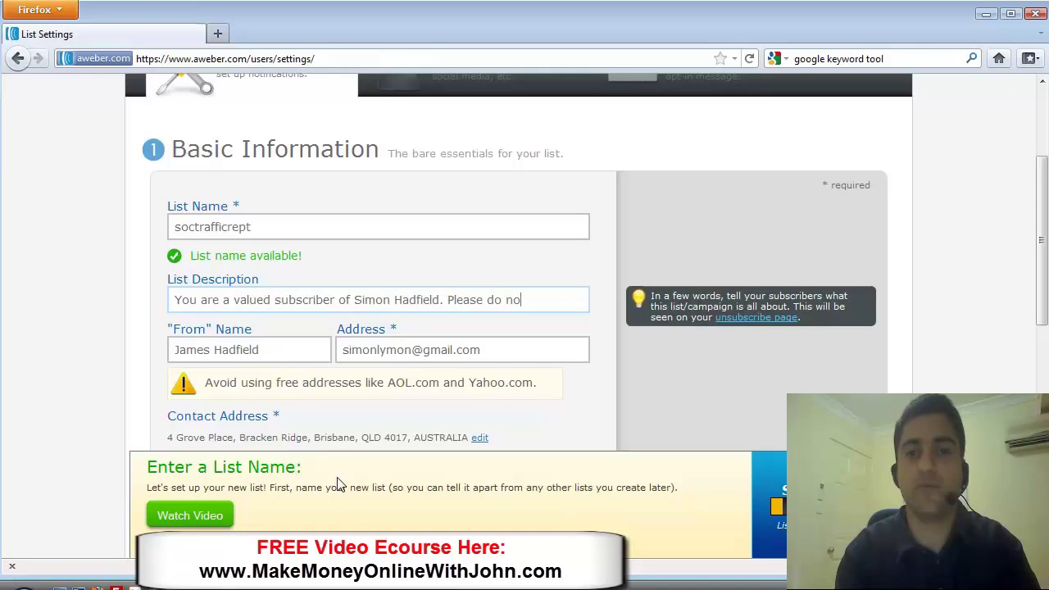
pyautogui.write('t unsubscrib')
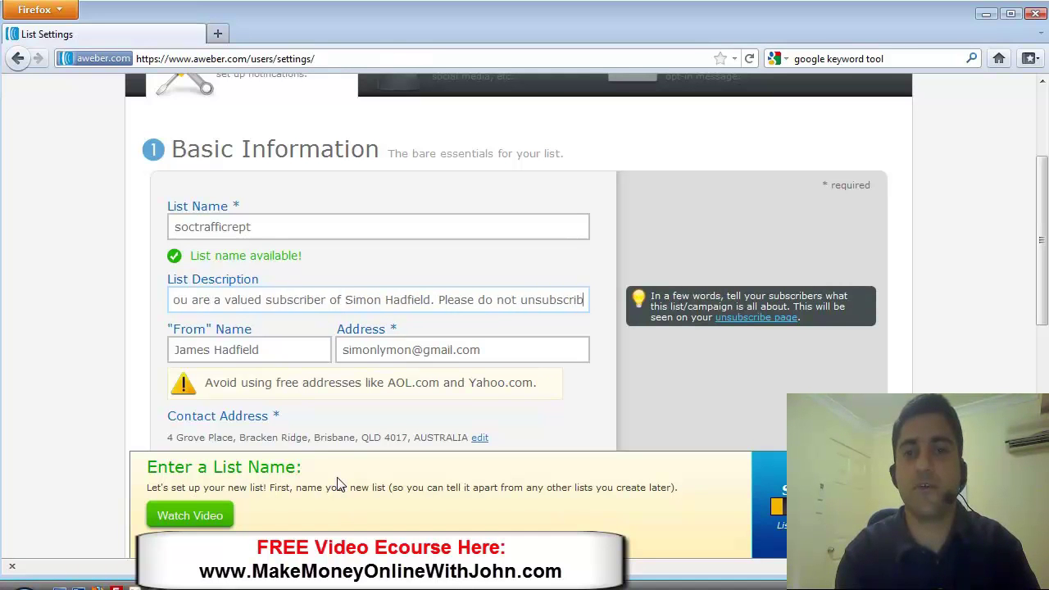
pyautogui.write('e!')
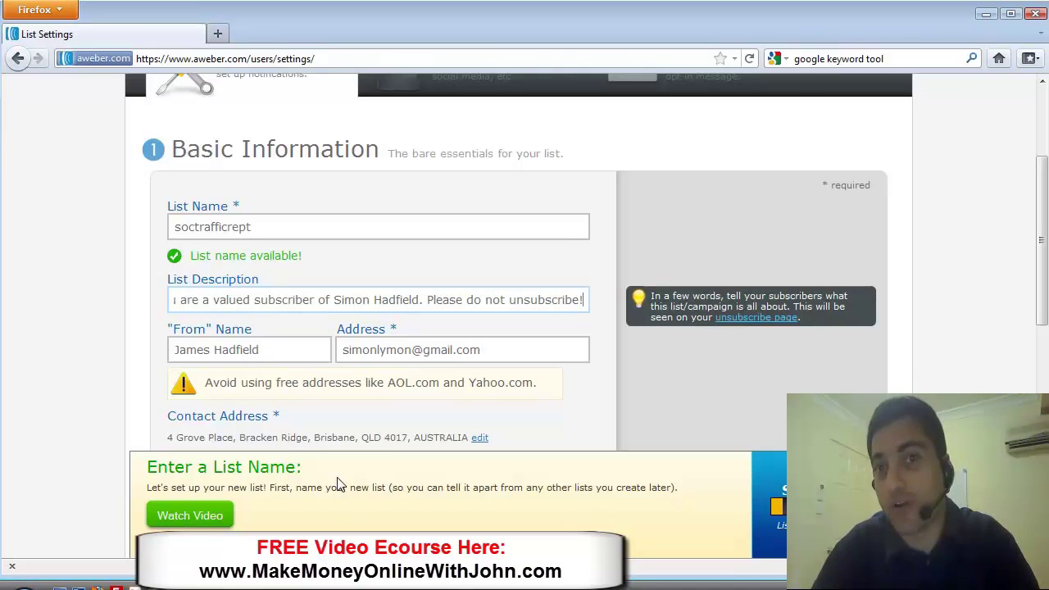
# - Replace the first name in the From Name with the owner's first name
pyautogui.click(258, 349)
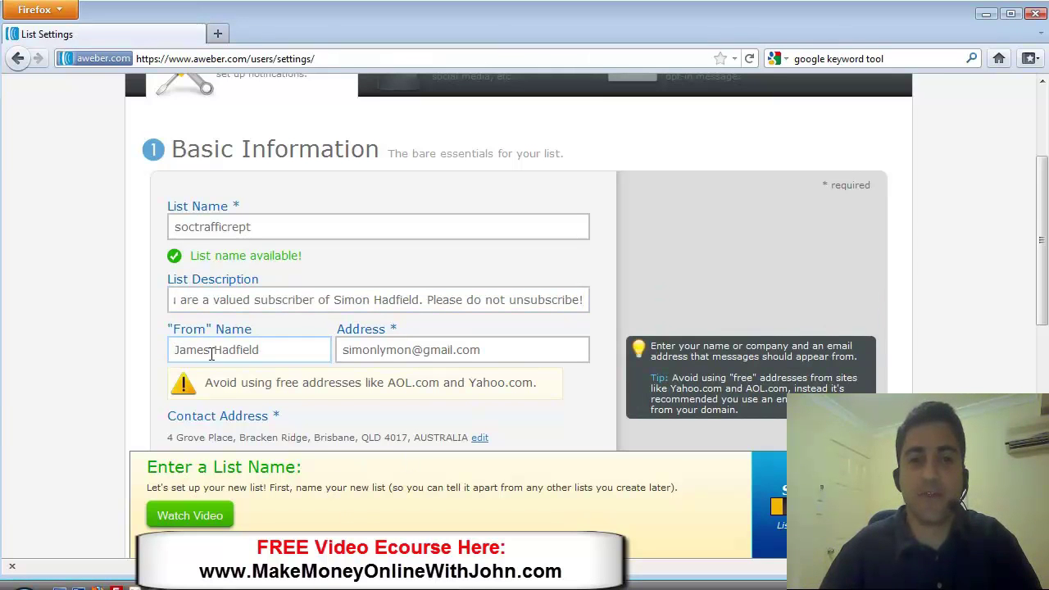
pyautogui.doubleClick(209, 349)
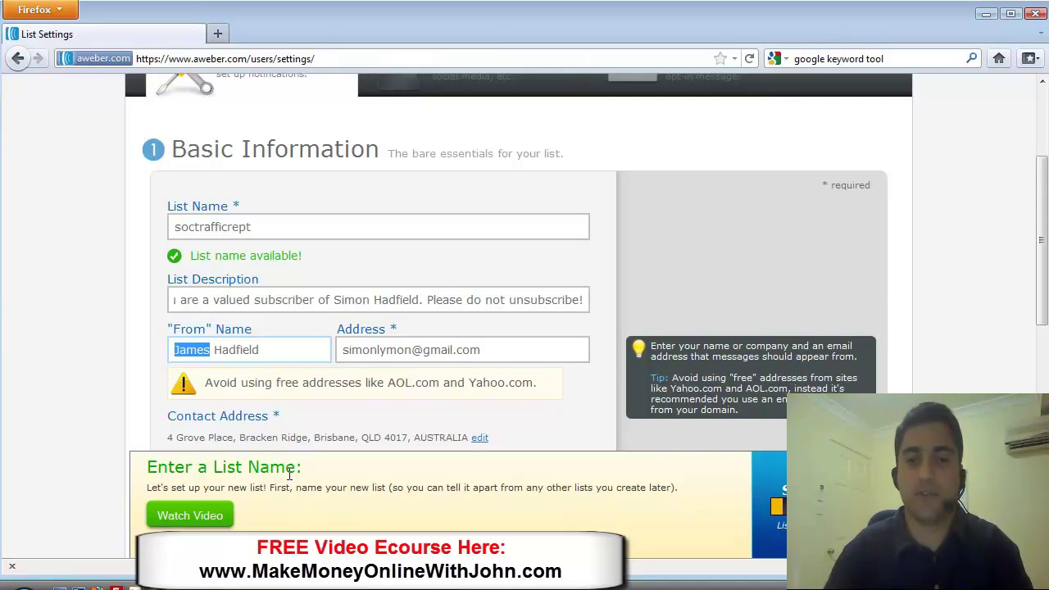
pyautogui.write('Simon')
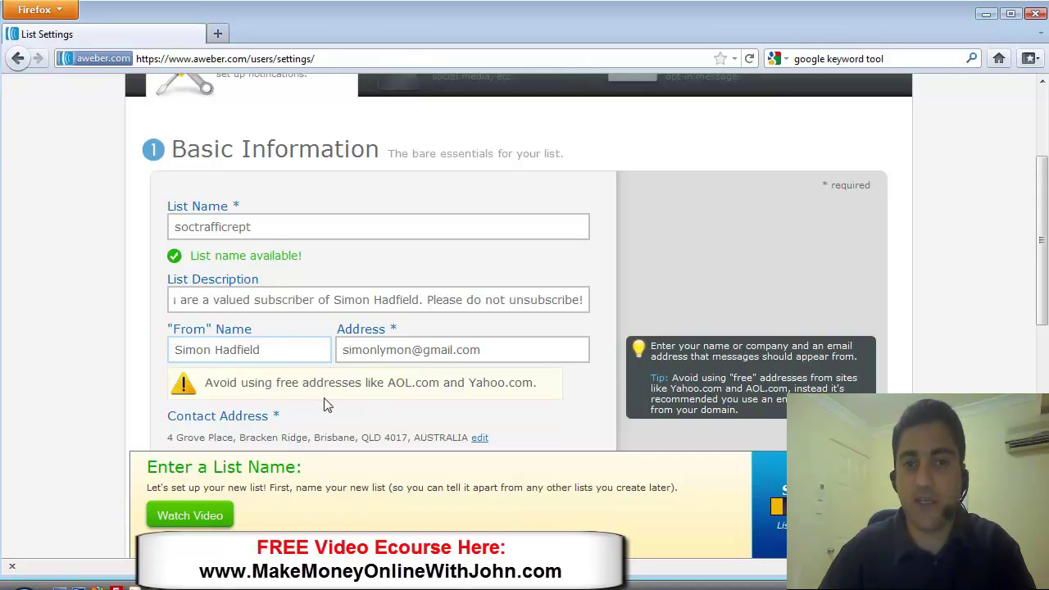
# - Set the From Address to the owner's email on the socialtrafficreport.com domain
pyautogui.click(337, 355)
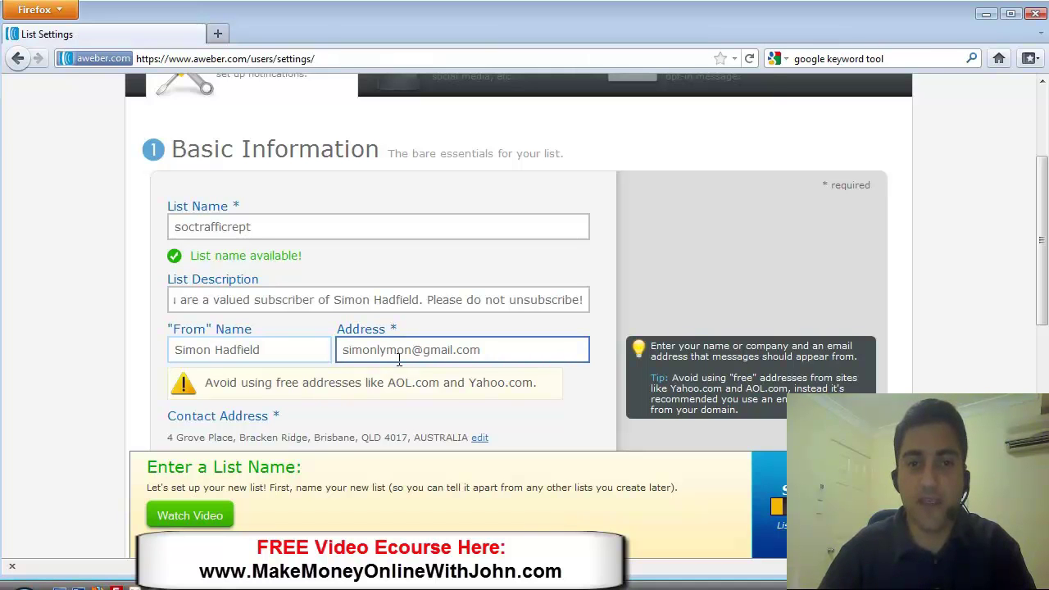
pyautogui.moveTo(492, 350); pyautogui.dragTo(311, 356)
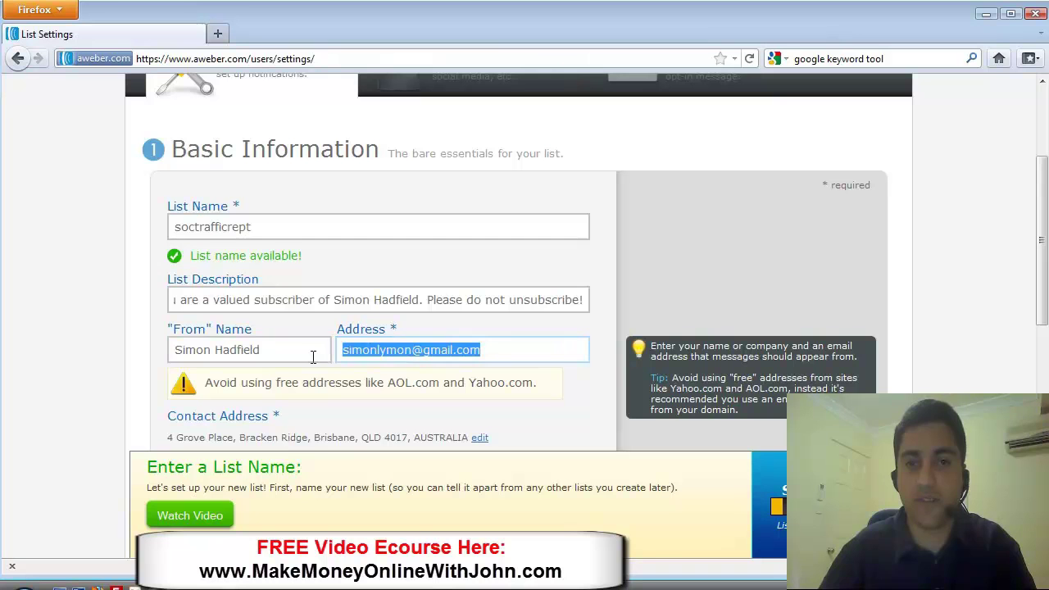
pyautogui.write('social')
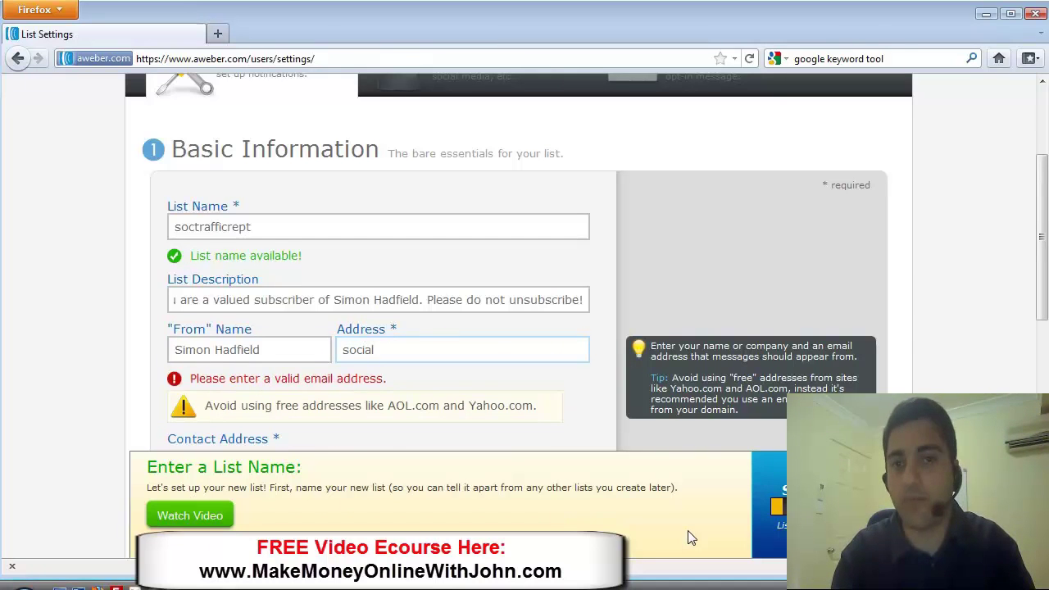
pyautogui.press('BackSpace')
pyautogui.press('BackSpace')
pyautogui.press('BackSpace')
pyautogui.press('BackSpace')
pyautogui.press('BackSpace')
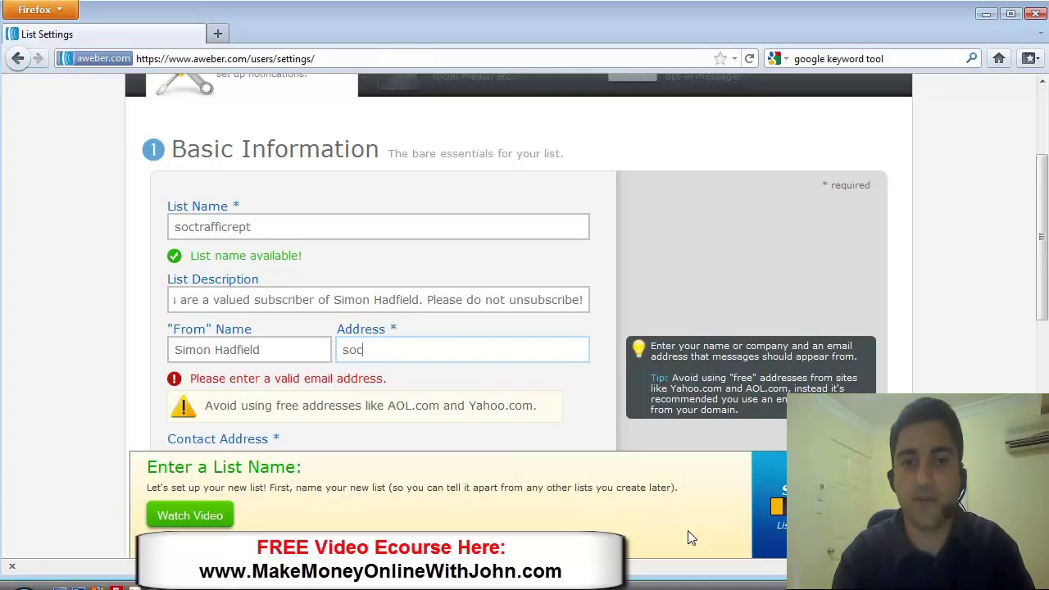
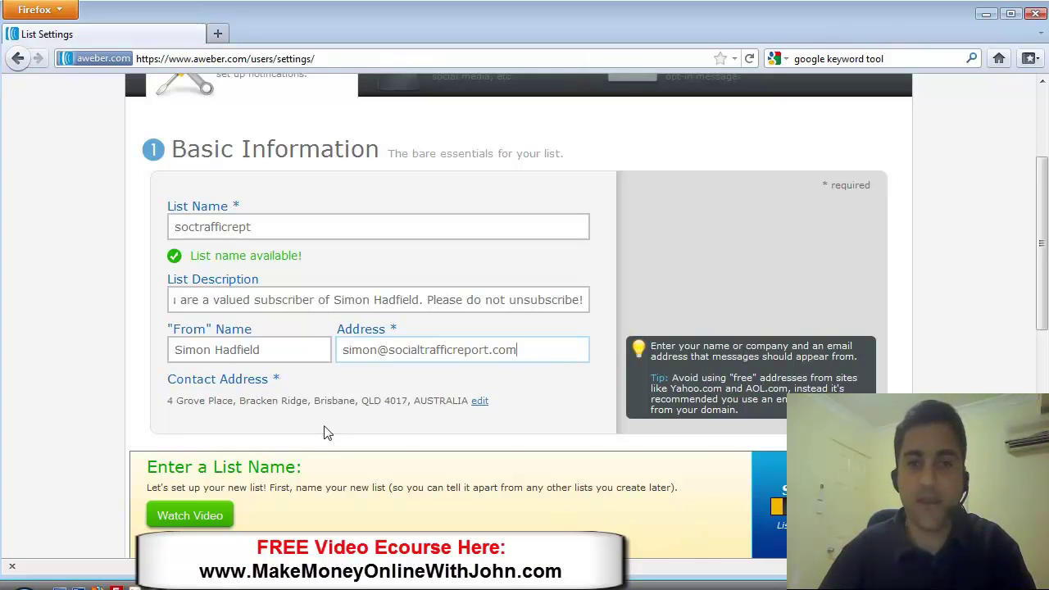
# - Delete the city from the contact address and rewrite the country as 'Australia'
pyautogui.click(479, 401)
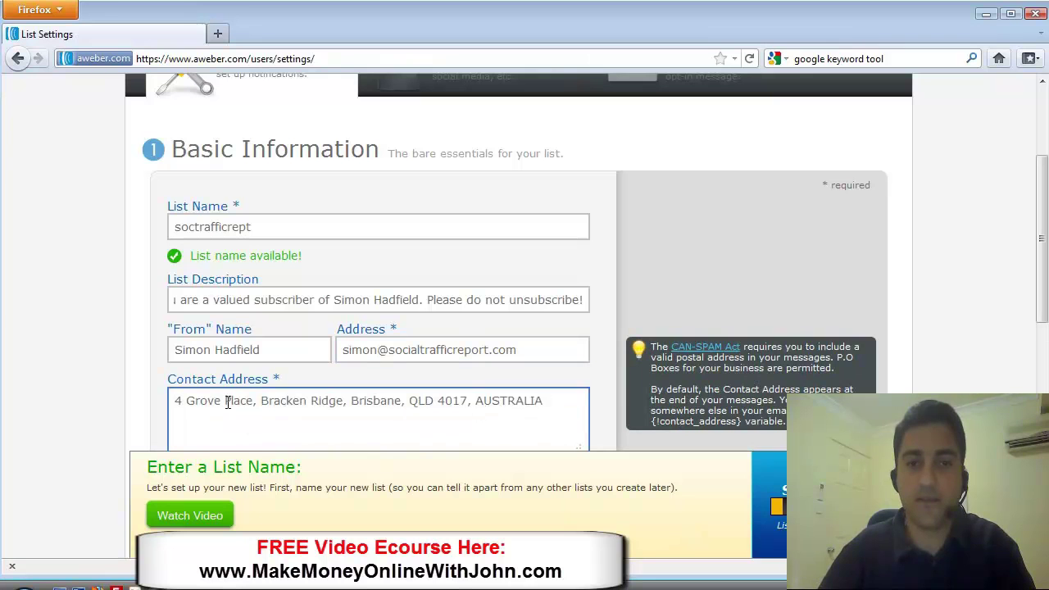
pyautogui.click(224, 401)
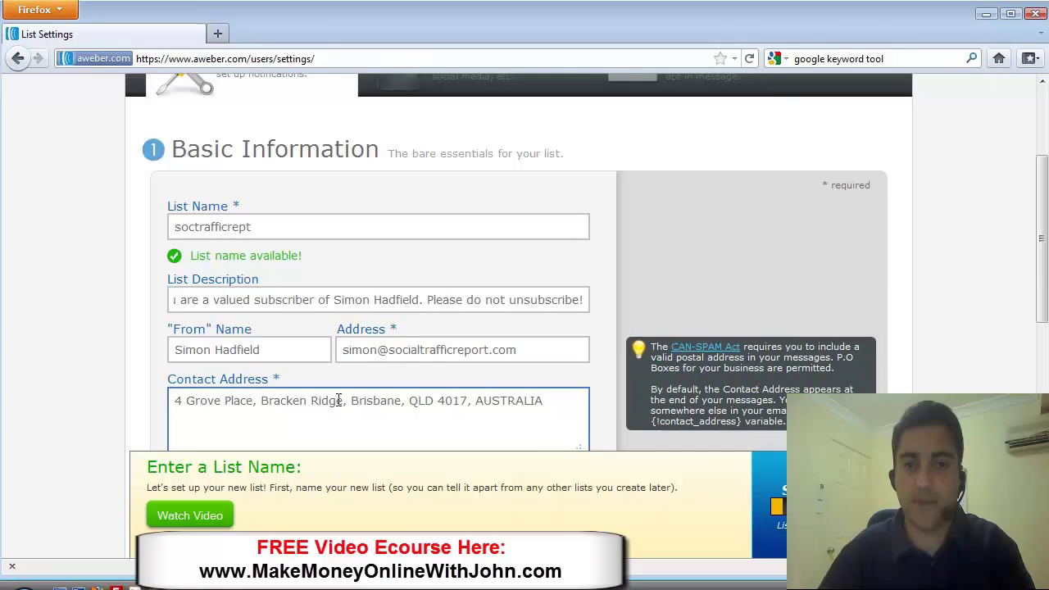
pyautogui.moveTo(349, 401); pyautogui.dragTo(408, 401)
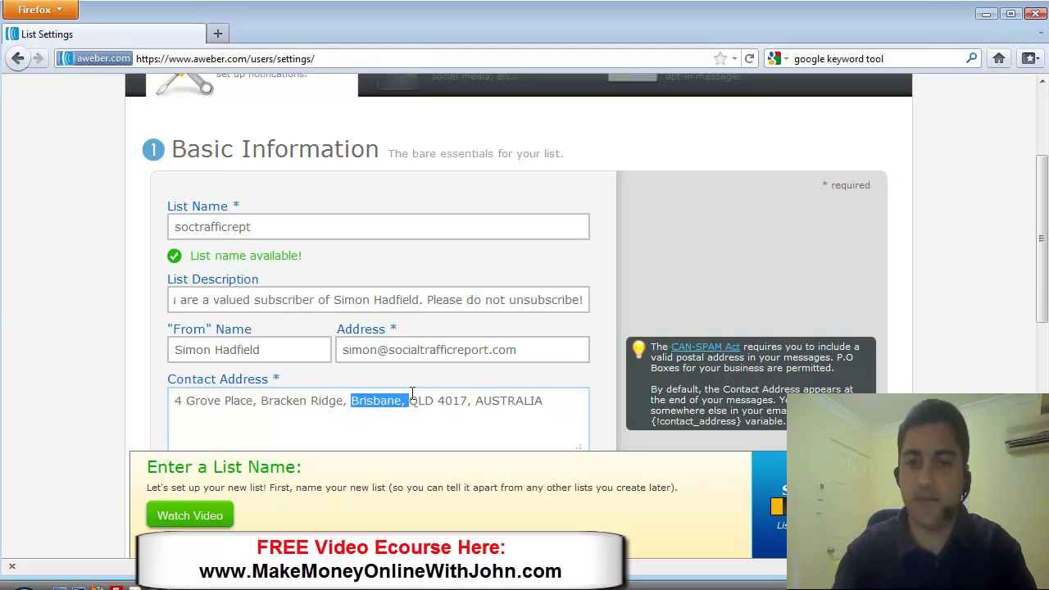
pyautogui.press('BackSpace')
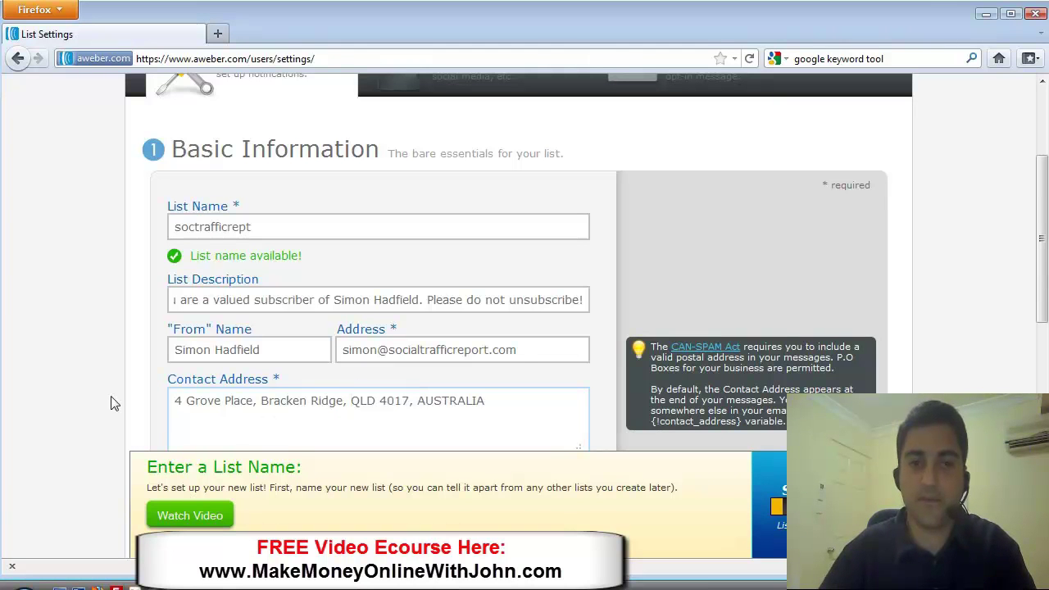
pyautogui.click(113, 405)
pyautogui.click(363, 410)
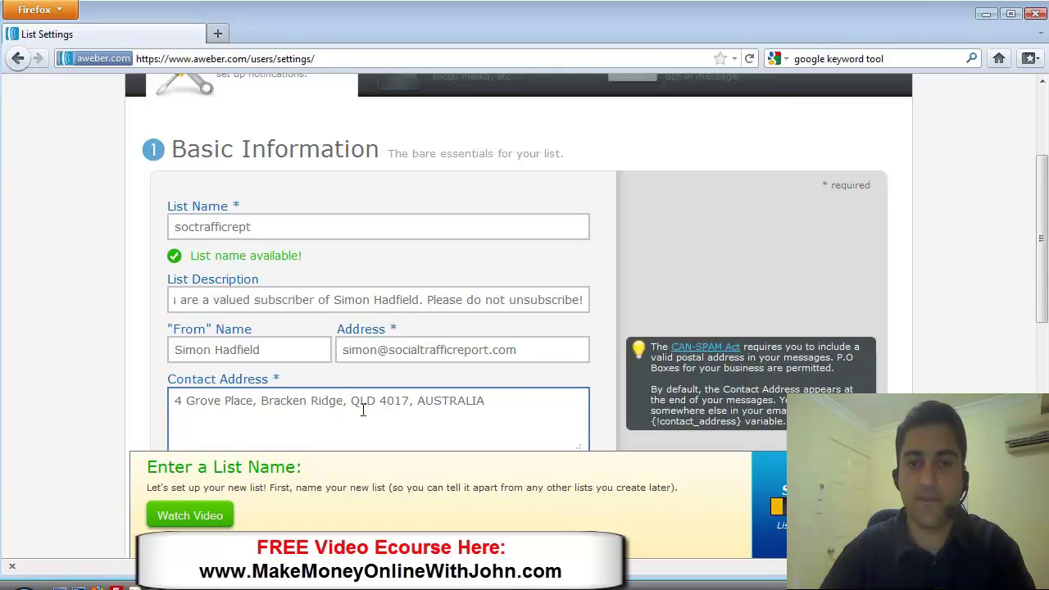
pyautogui.moveTo(488, 400); pyautogui.dragTo(418, 402)
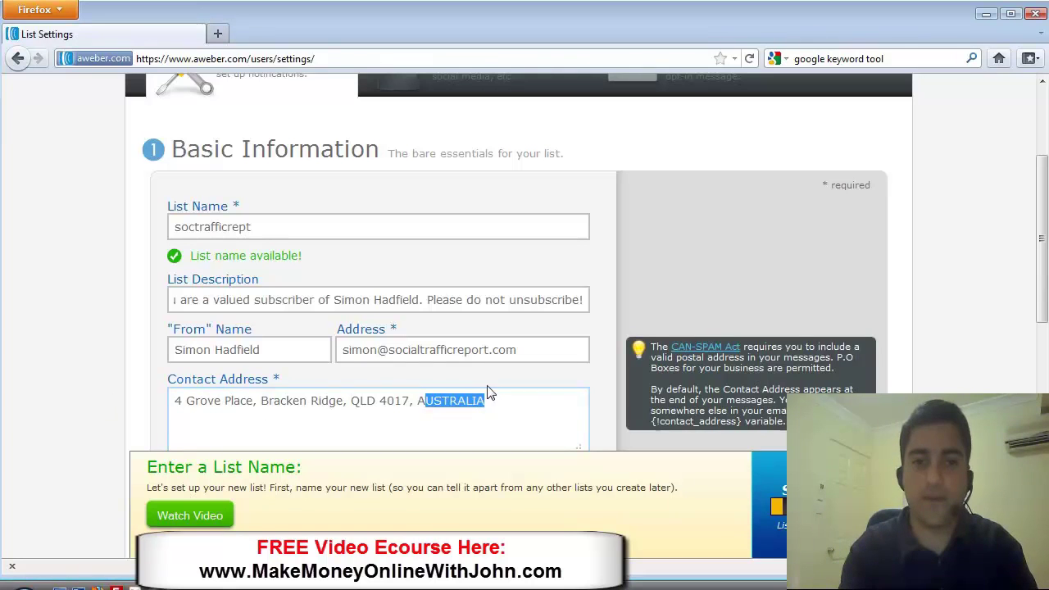
pyautogui.write('Australia')
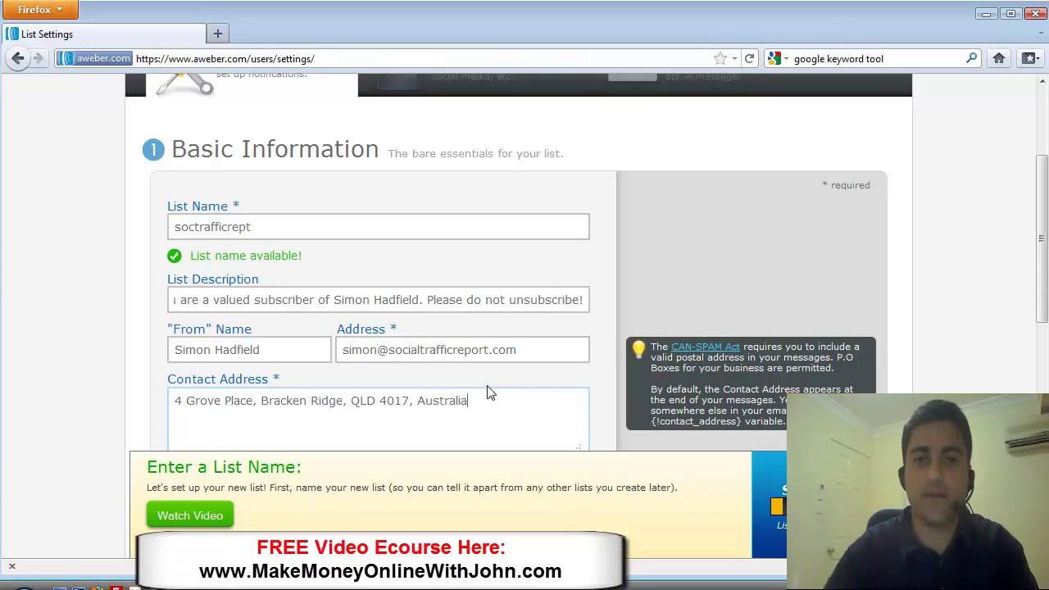
pyautogui.moveTo(1044, 273); pyautogui.dragTo(1032, 320)
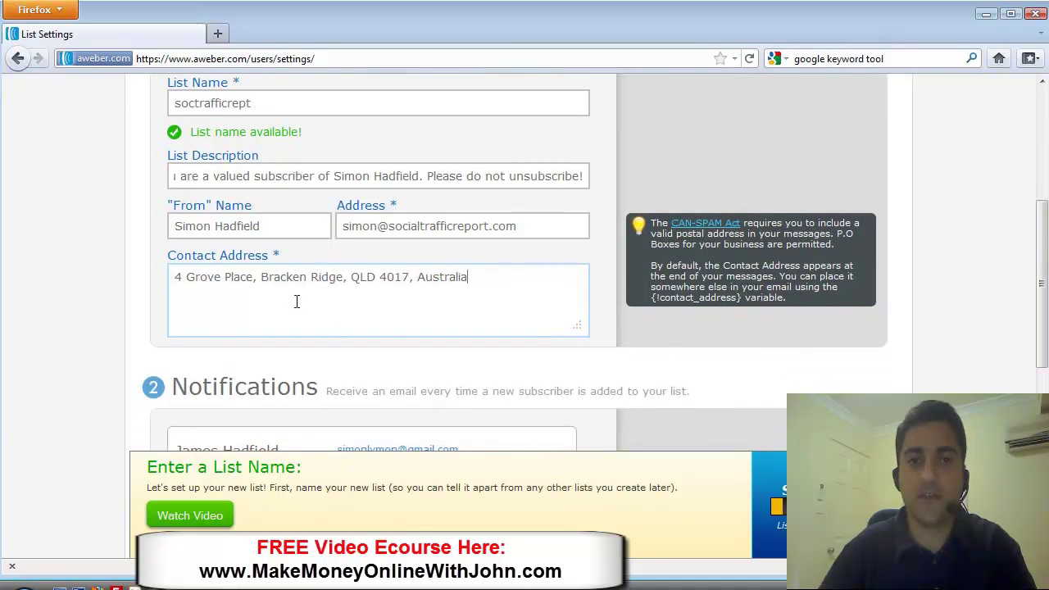
pyautogui.moveTo(467, 276); pyautogui.dragTo(165, 276)
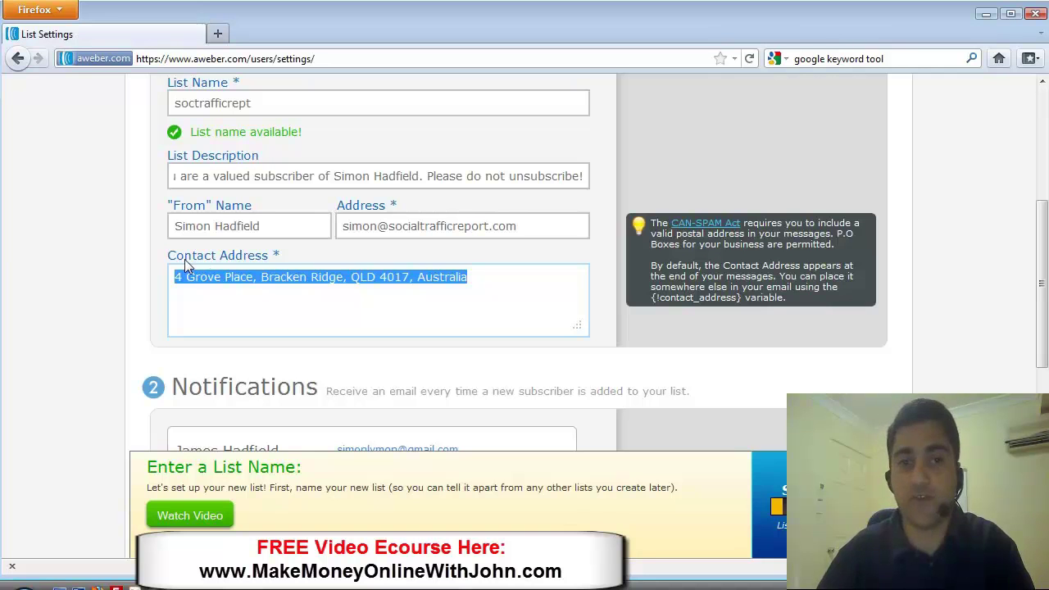
pyautogui.click(202, 278)
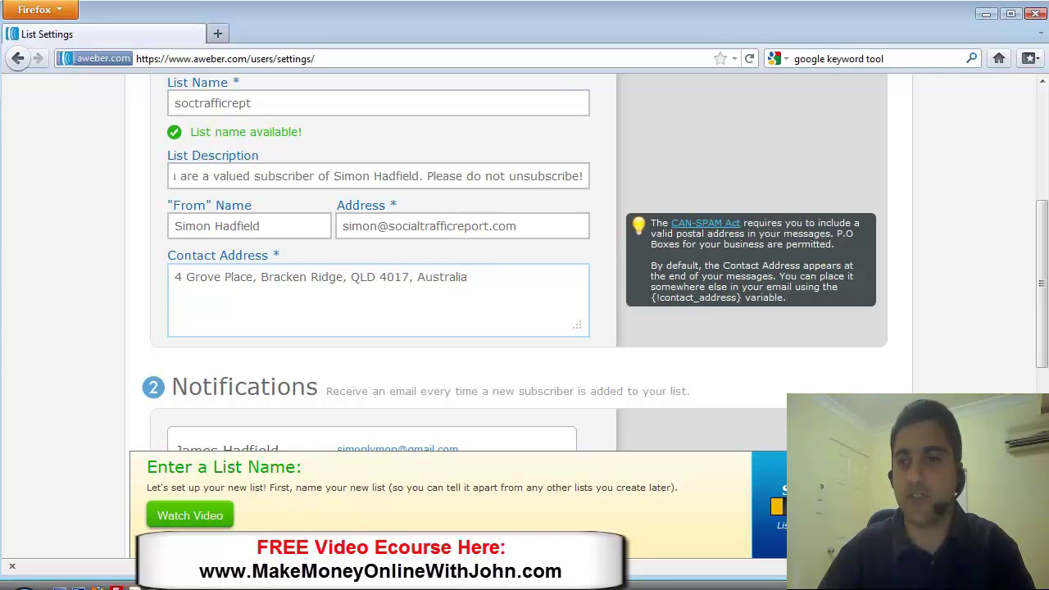
# - Change the notification recipient's email domain to socialtrafficreport.com and update the entry
pyautogui.moveTo(1043, 290); pyautogui.dragTo(1039, 365)
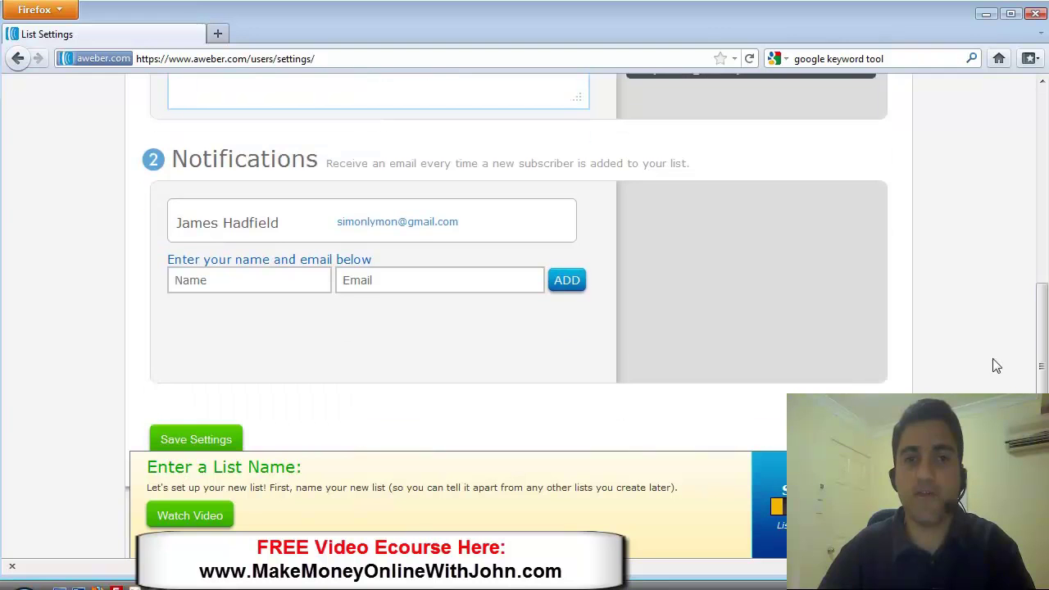
pyautogui.moveTo(443, 239)
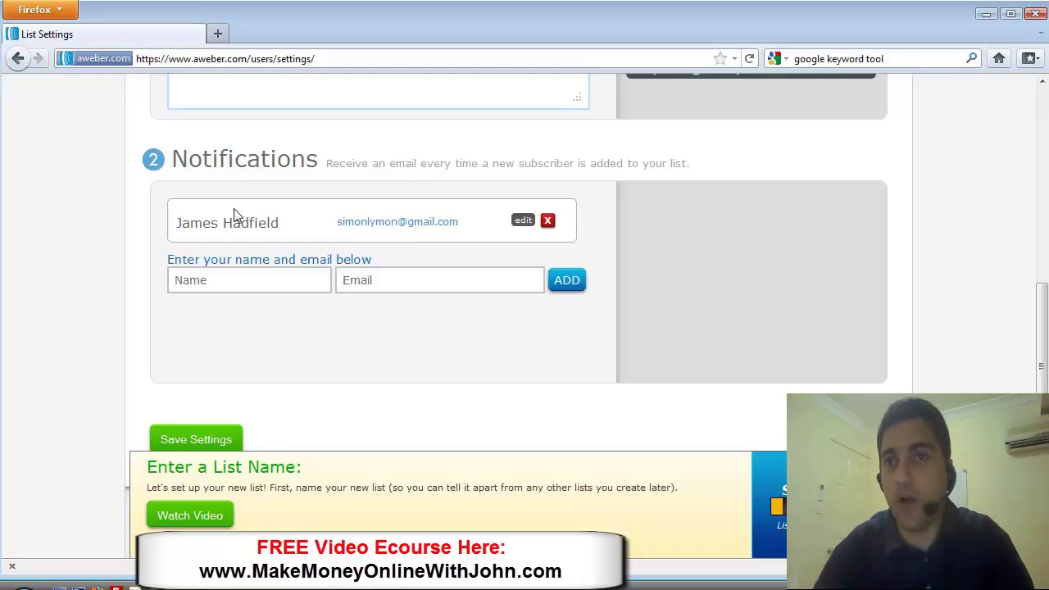
pyautogui.click(244, 274)
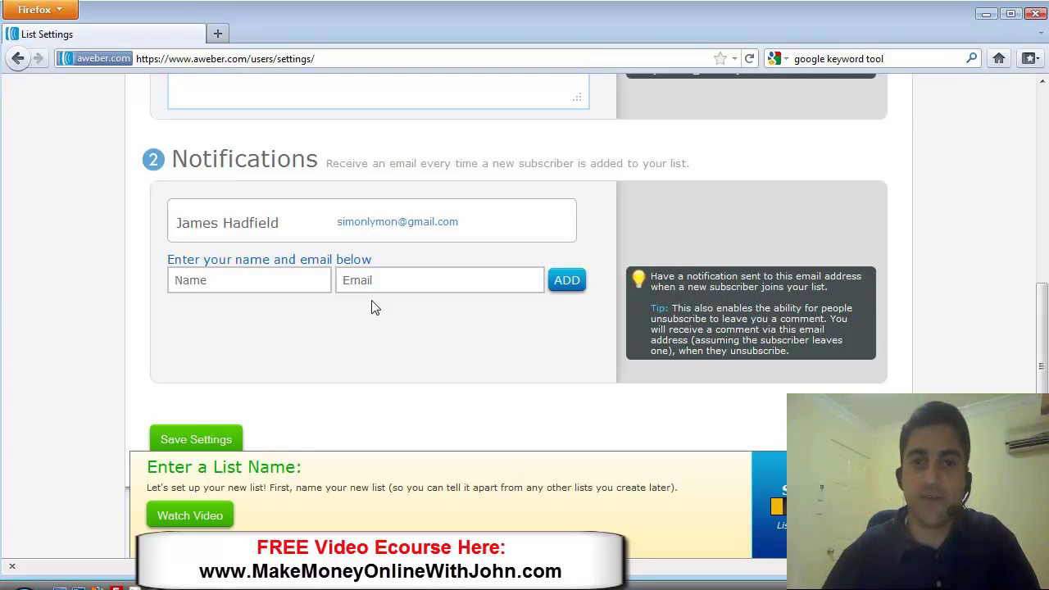
pyautogui.moveTo(1043, 334); pyautogui.dragTo(1017, 318)
pyautogui.moveTo(468, 226)
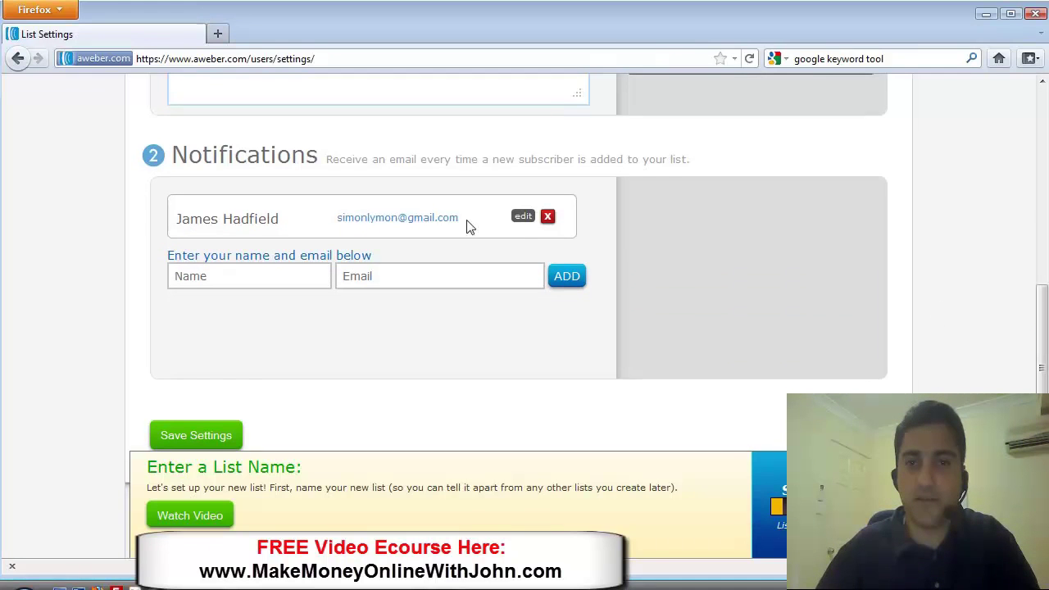
pyautogui.click(527, 217)
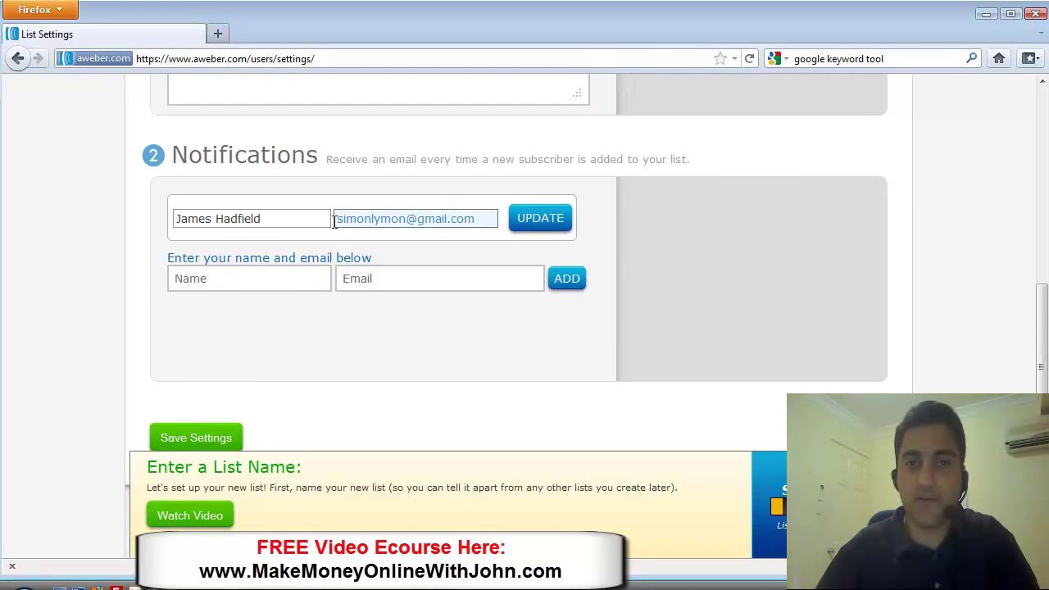
pyautogui.moveTo(371, 218); pyautogui.dragTo(482, 219)
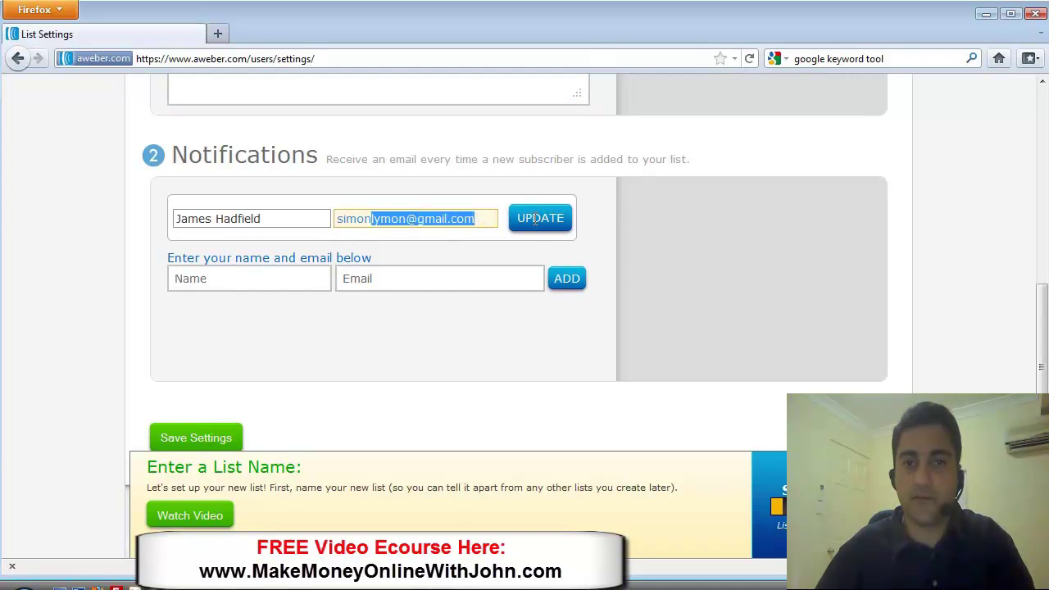
pyautogui.write('@')
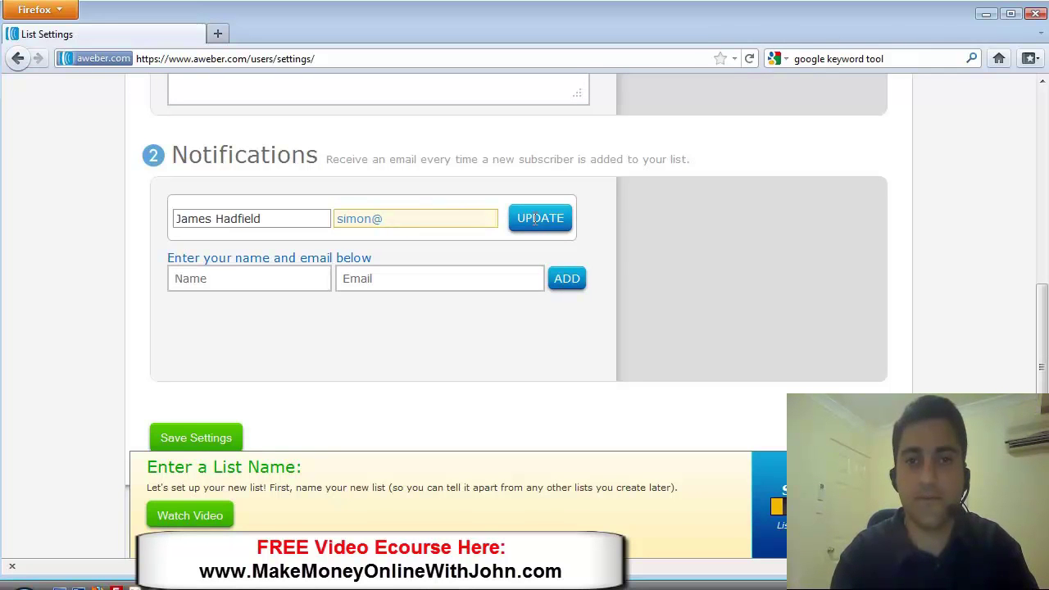
pyautogui.write('traff')
pyautogui.press('BackSpace')
pyautogui.press('BackSpace')
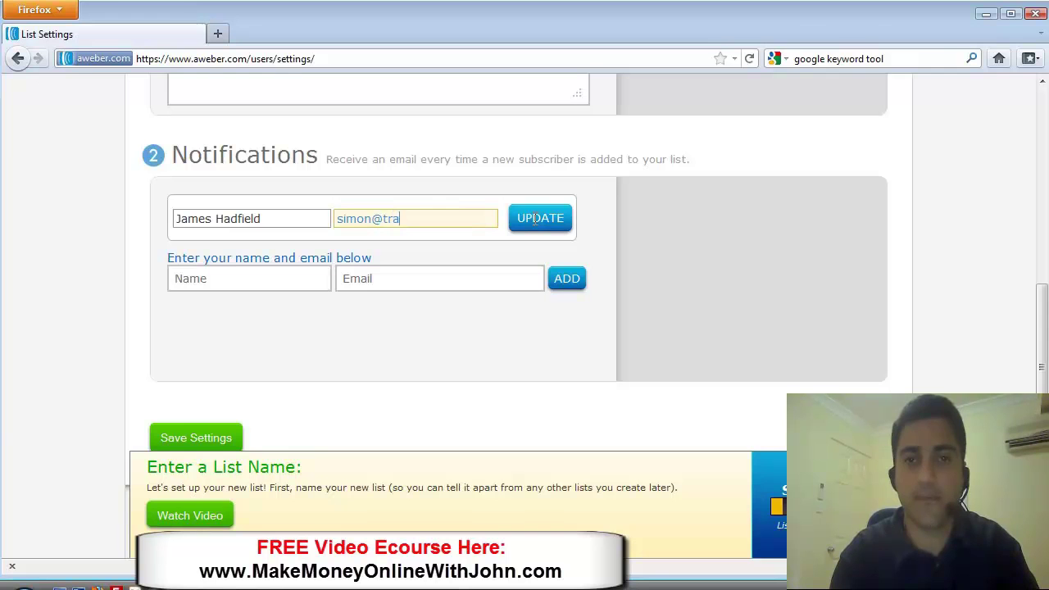
pyautogui.press('BackSpace')
pyautogui.press('BackSpace')
pyautogui.press('BackSpace')
pyautogui.write('social')
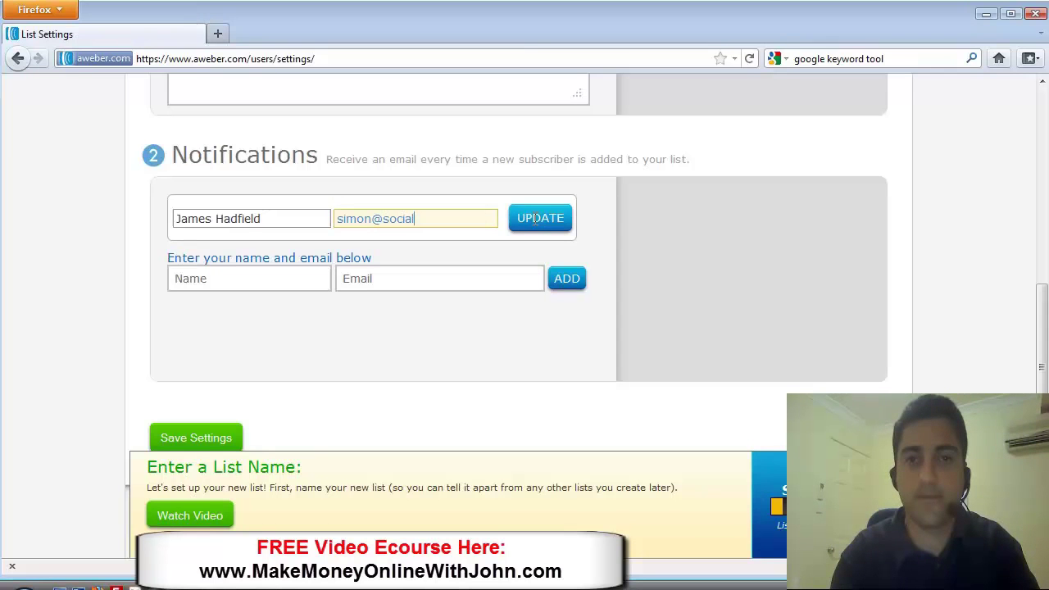
pyautogui.write('trafficreport.com')
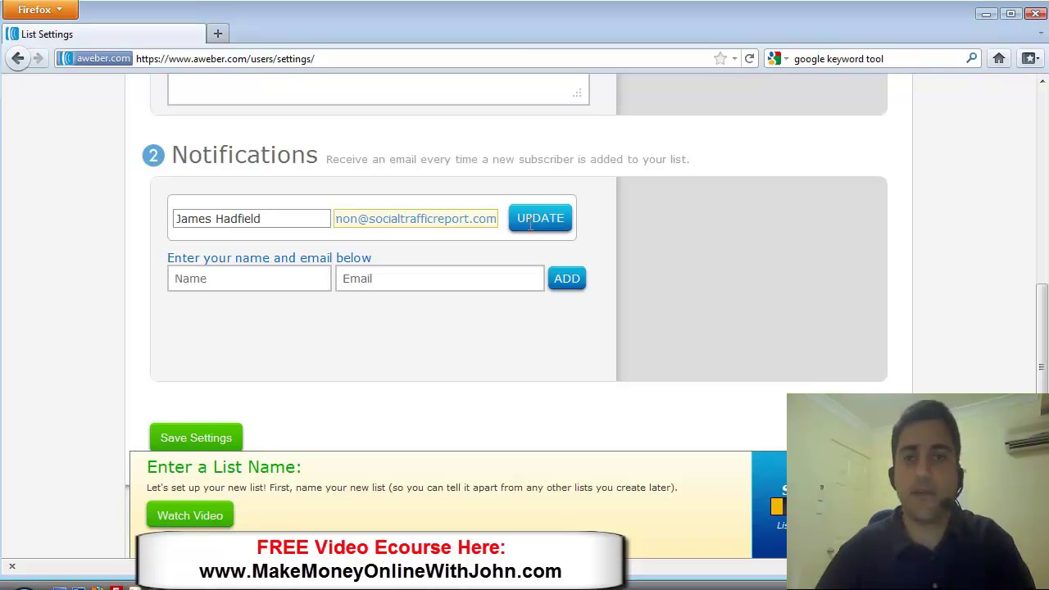
pyautogui.click(533, 220)
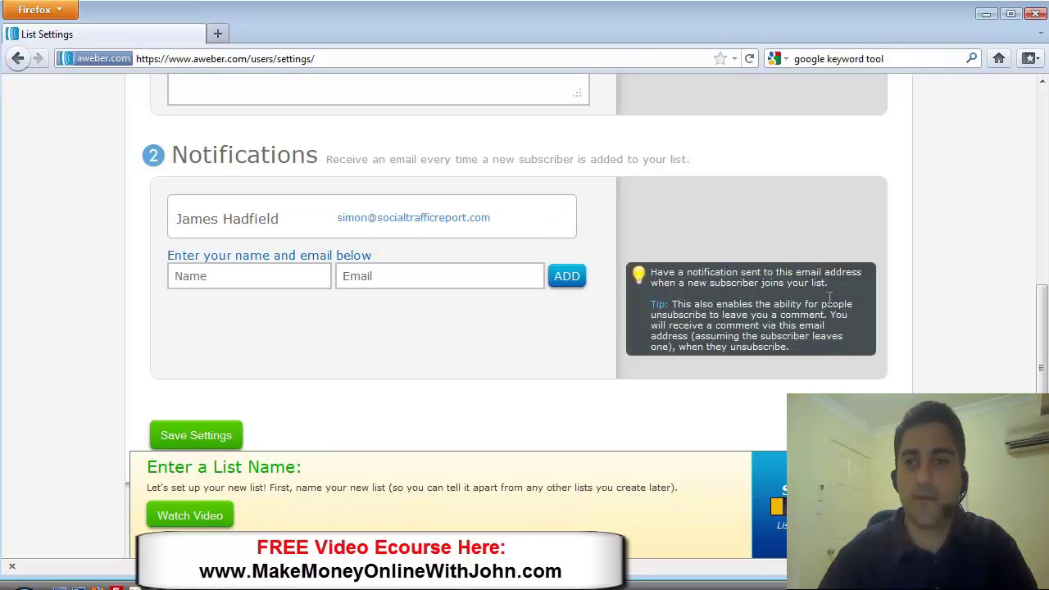
pyautogui.moveTo(1043, 326); pyautogui.dragTo(1043, 387)
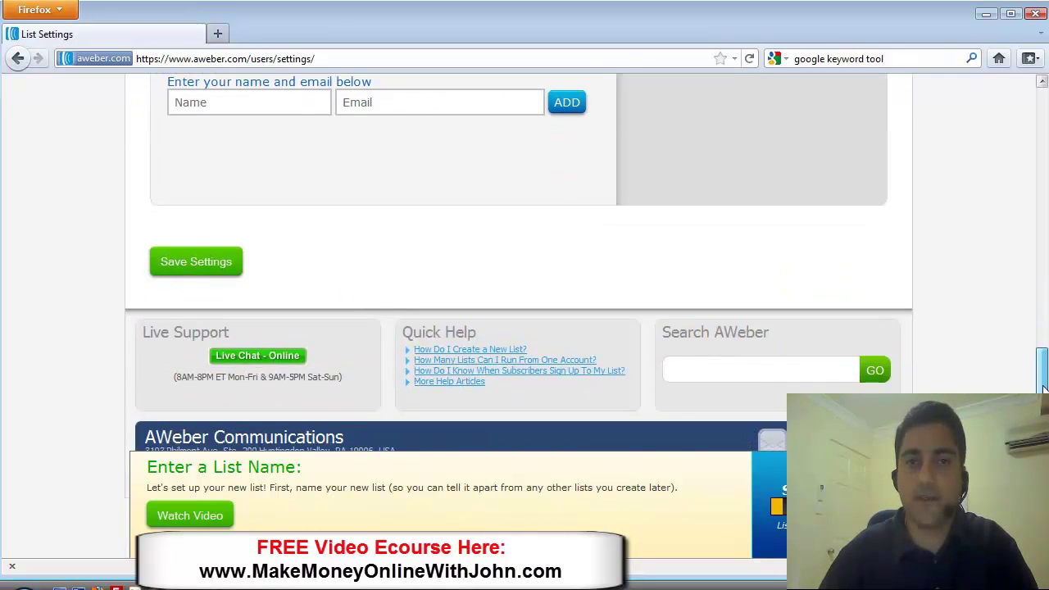
# - Save the list settings and enter the owner's full name as Company Name
pyautogui.click(193, 263)
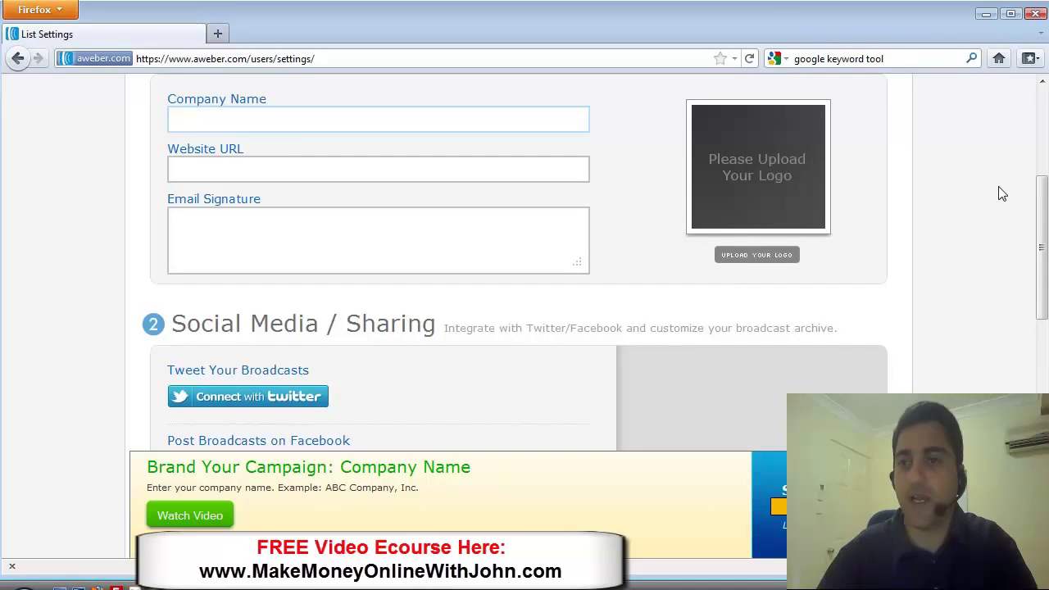
pyautogui.moveTo(1044, 274); pyautogui.dragTo(1039, 265)
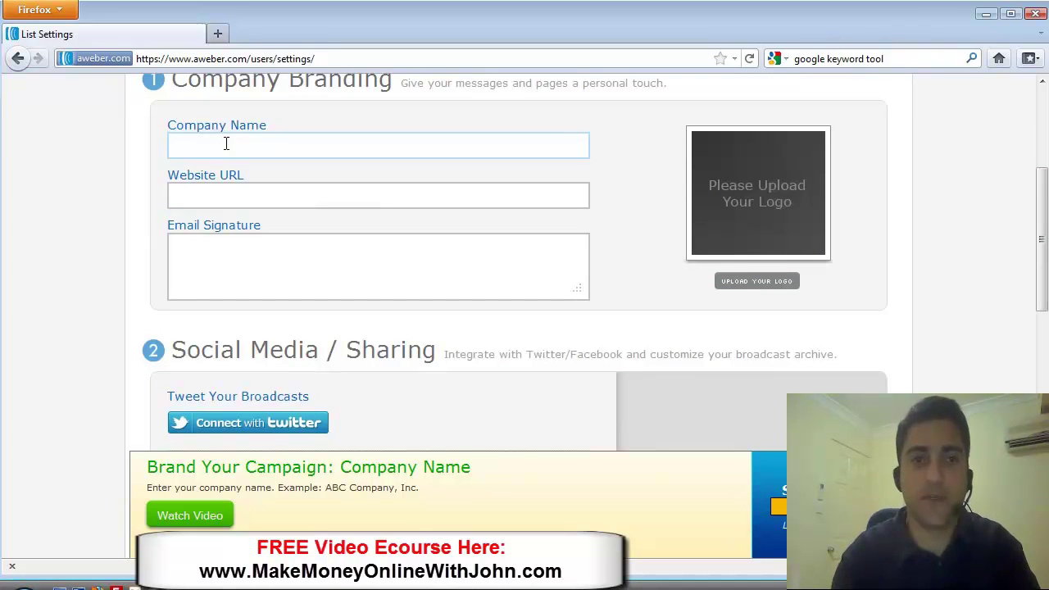
pyautogui.write('sim')
pyautogui.press('BackSpace')
pyautogui.press('BackSpace')
pyautogui.press('BackSpace')
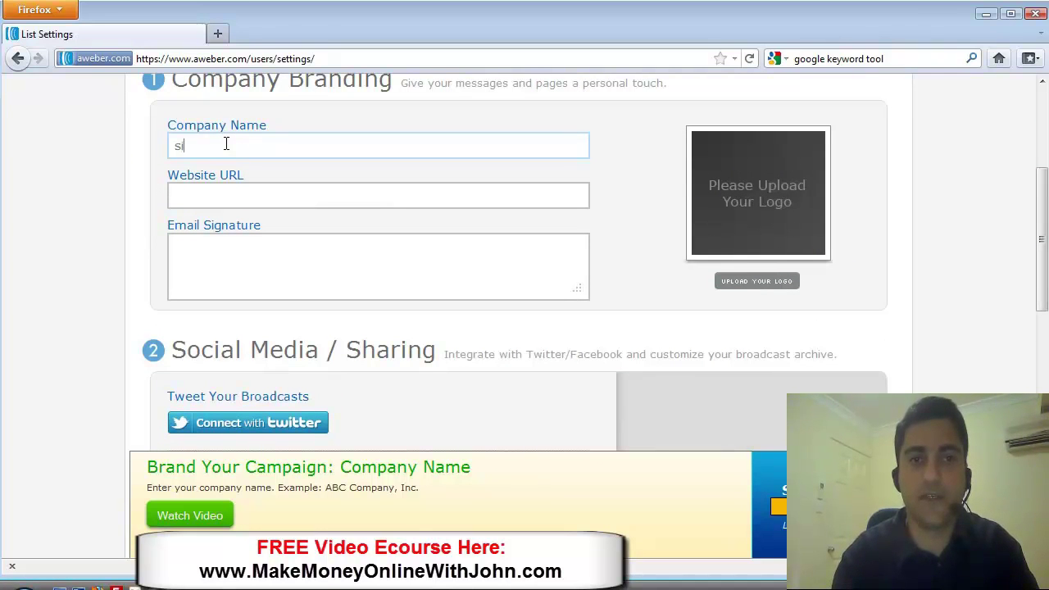
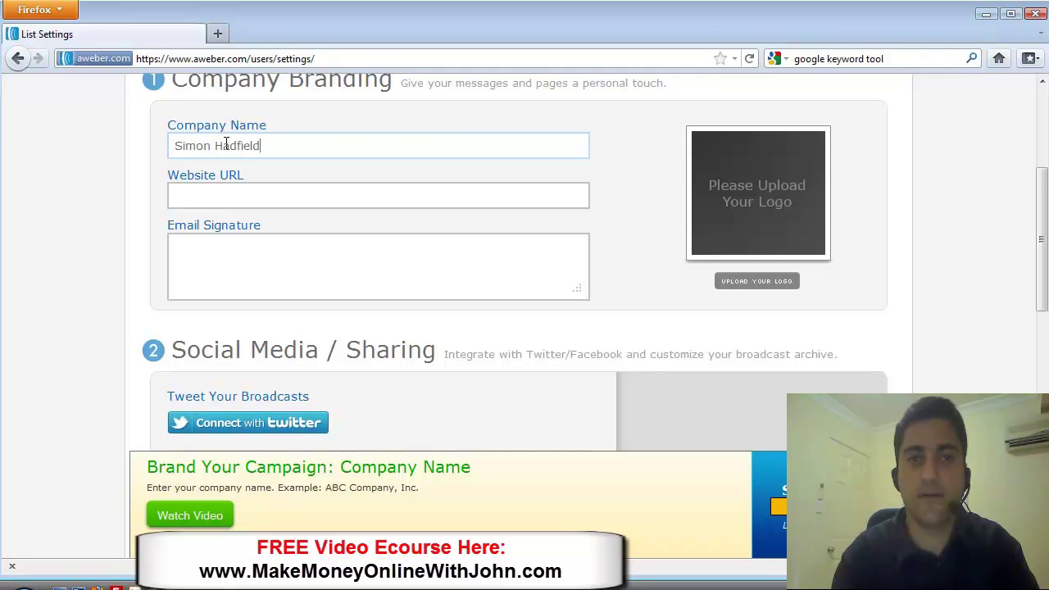
pyautogui.click(203, 187)
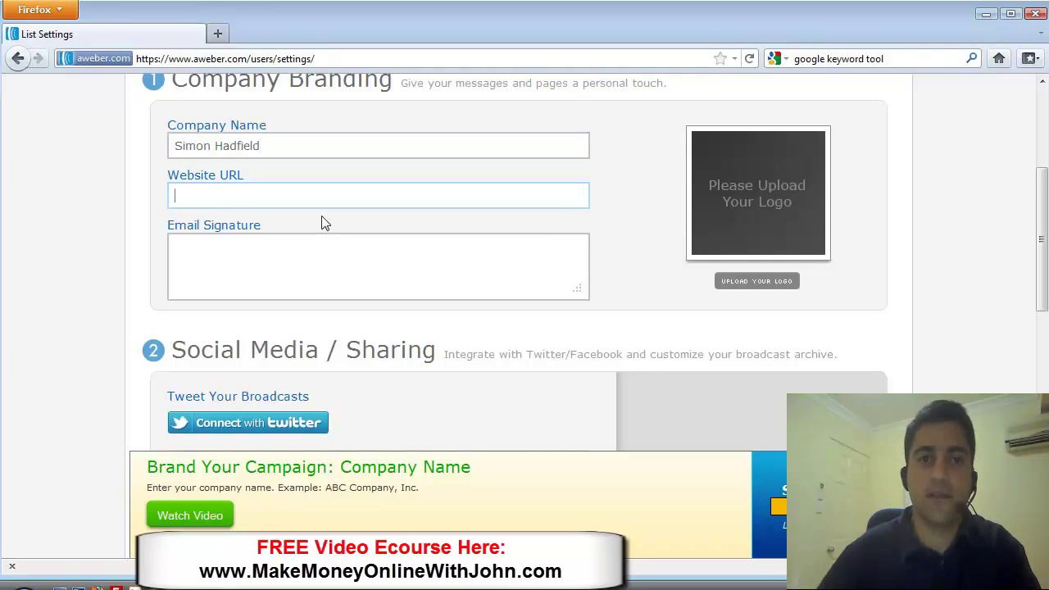
pyautogui.write('http://')
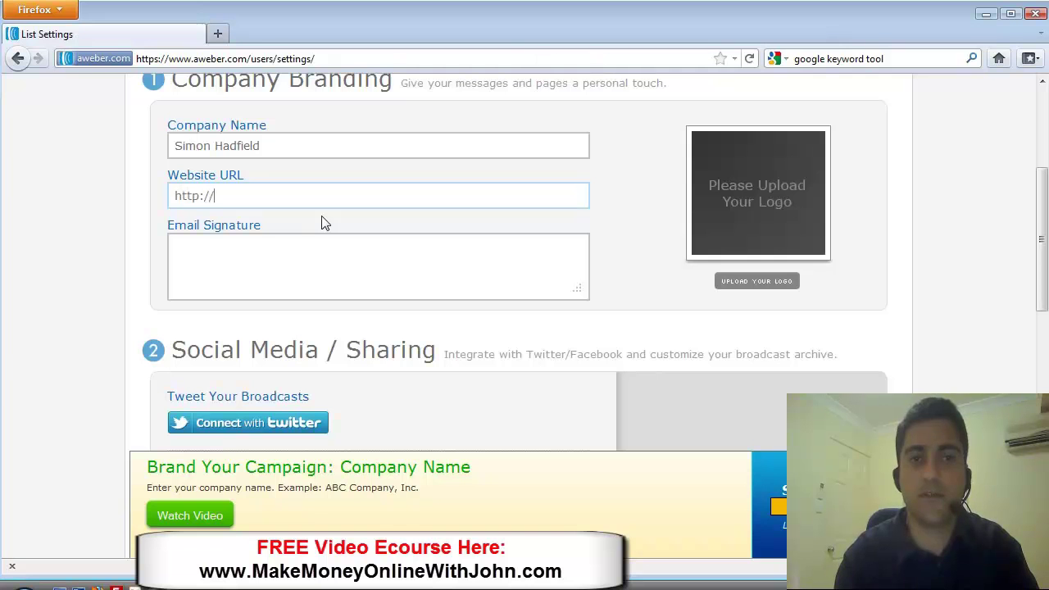
pyautogui.write('socialtrafficreport.com')
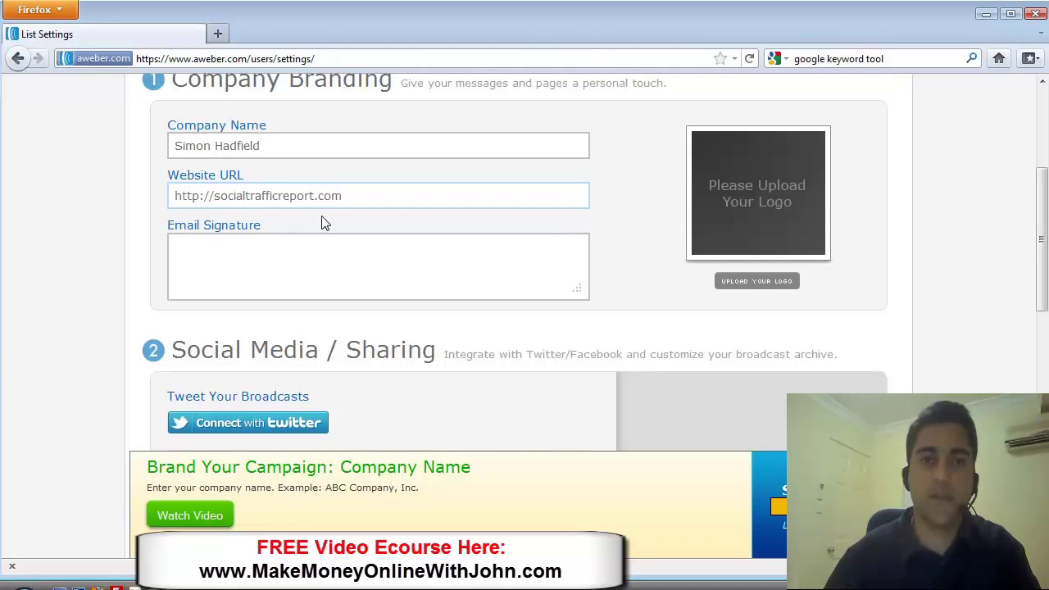
pyautogui.click(259, 264)
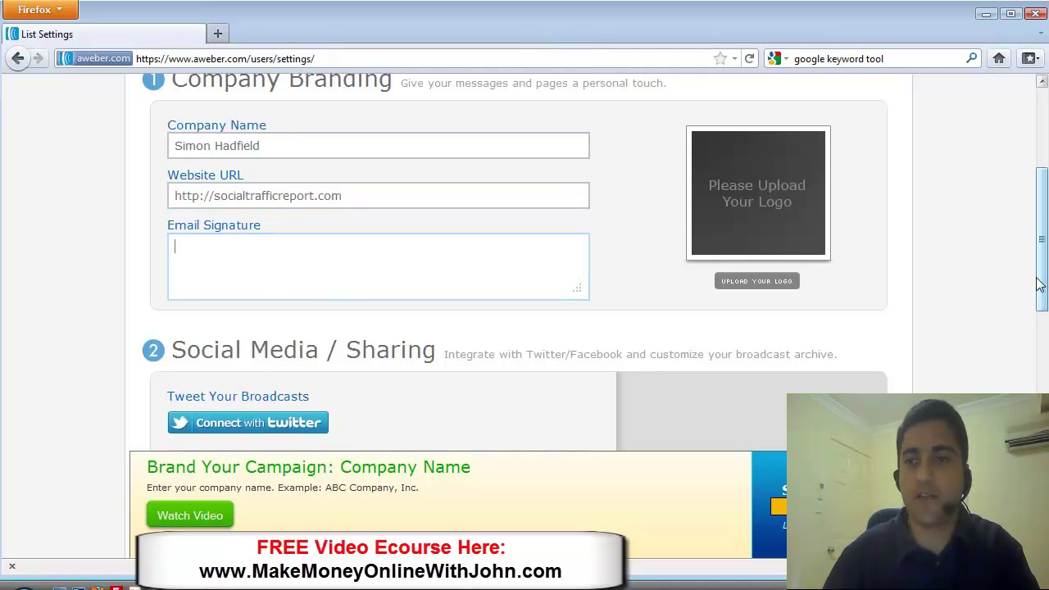
# - Scroll down past the empty Email Signature toward Save Settings
pyautogui.moveTo(1044, 281); pyautogui.dragTo(1044, 282)
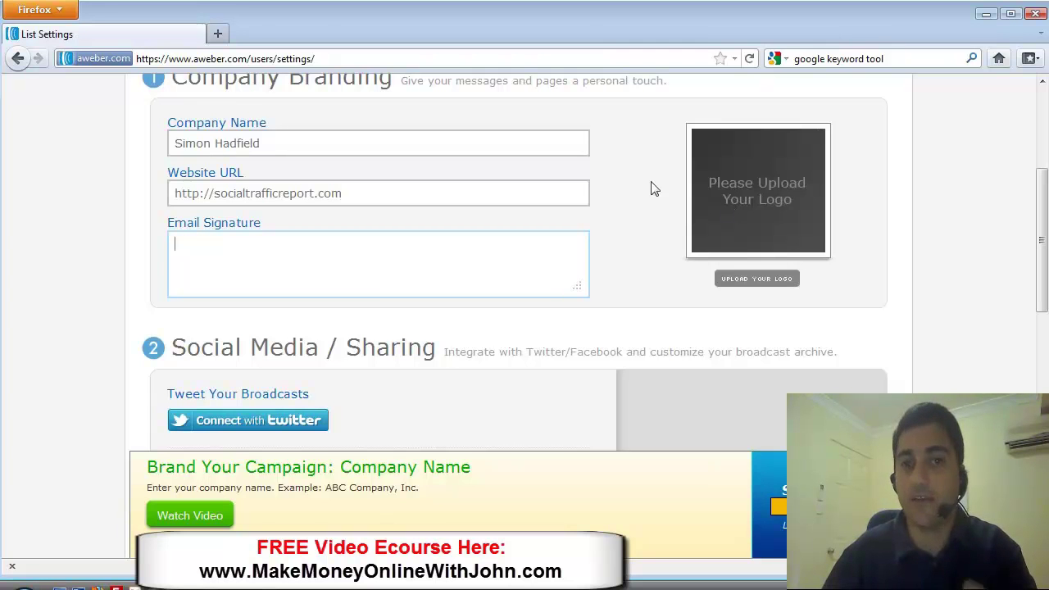
pyautogui.moveTo(1042, 238); pyautogui.dragTo(1022, 314)
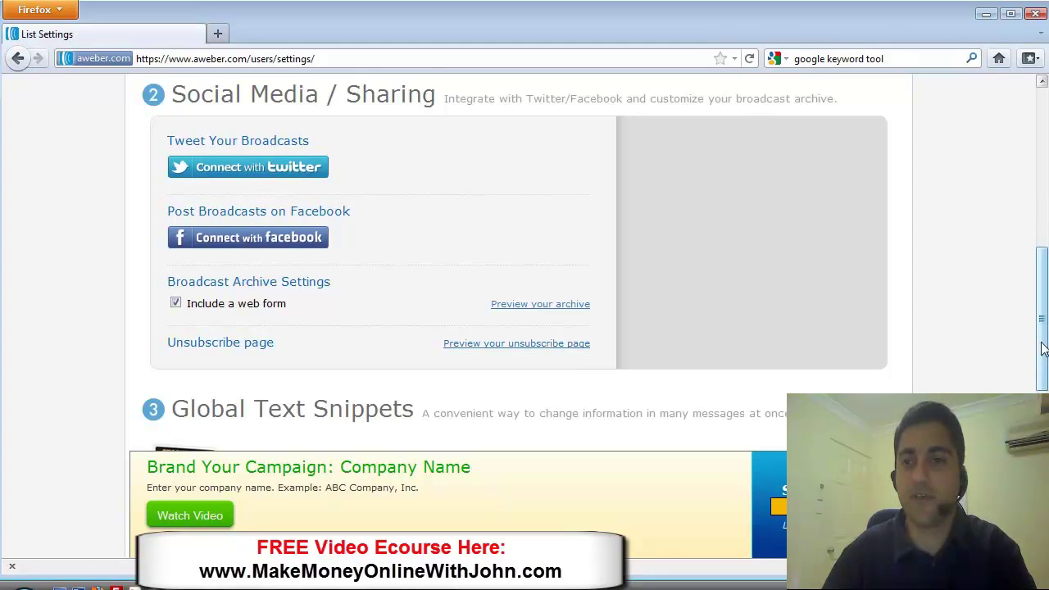
pyautogui.moveTo(1041, 347); pyautogui.dragTo(1037, 377)
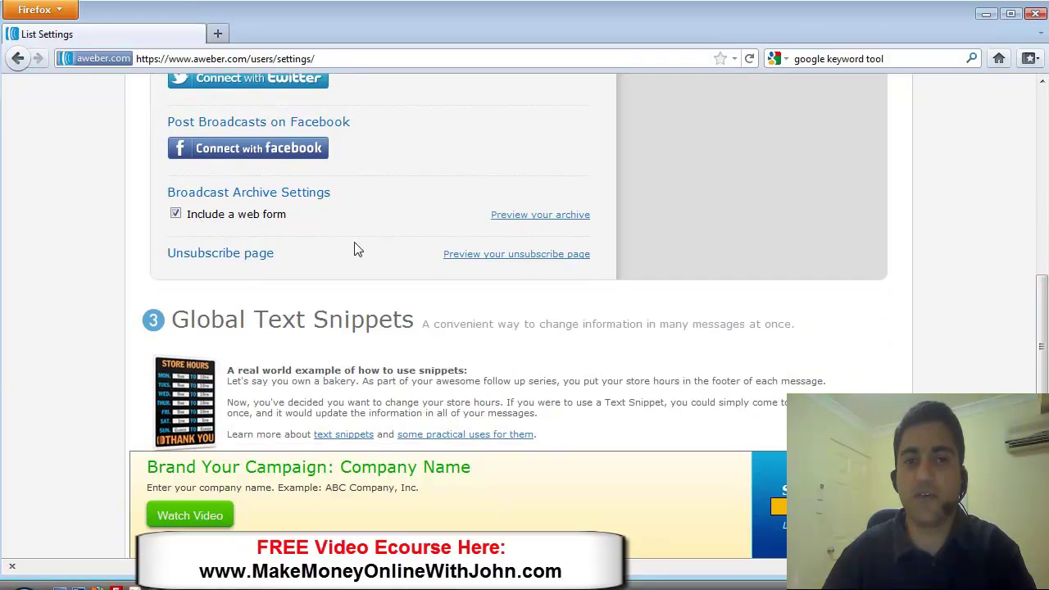
pyautogui.scroll(-6, 1041, 360)
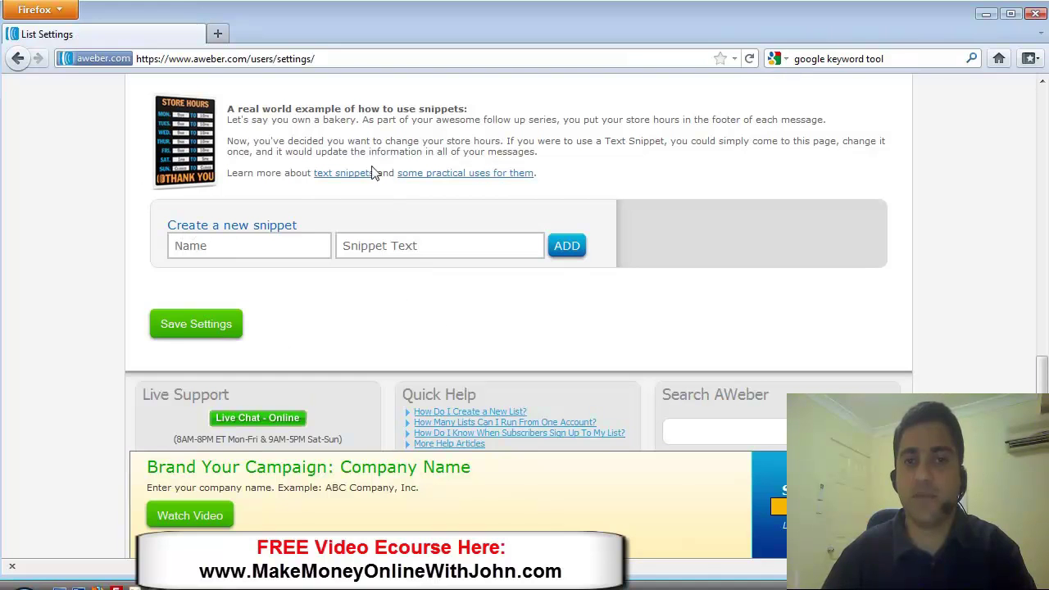
# - Save the branding settings and scroll to the confirmation message section
pyautogui.click(198, 325)
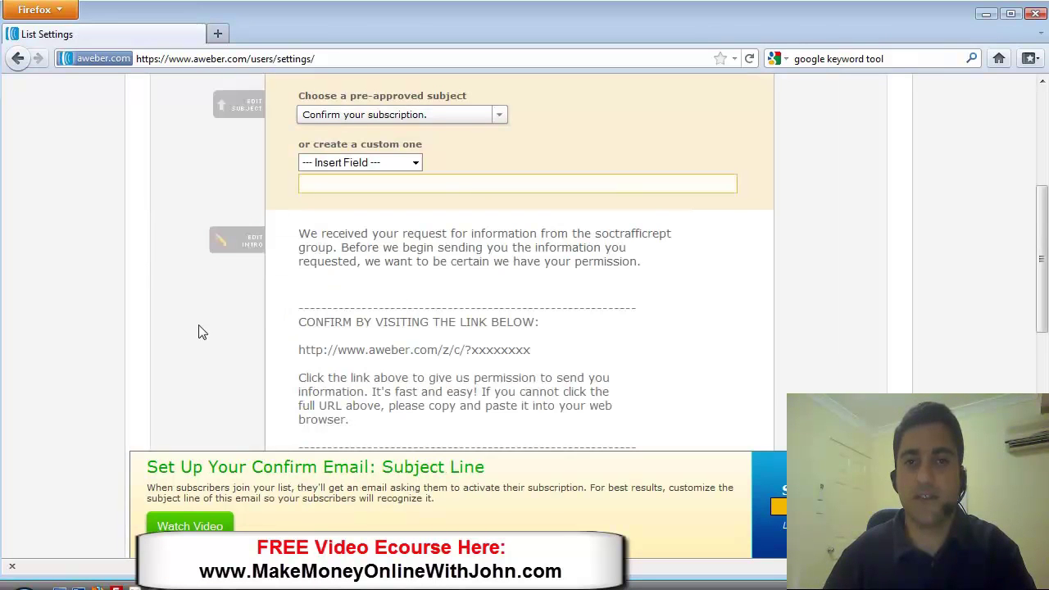
pyautogui.moveTo(1042, 283); pyautogui.dragTo(1039, 266)
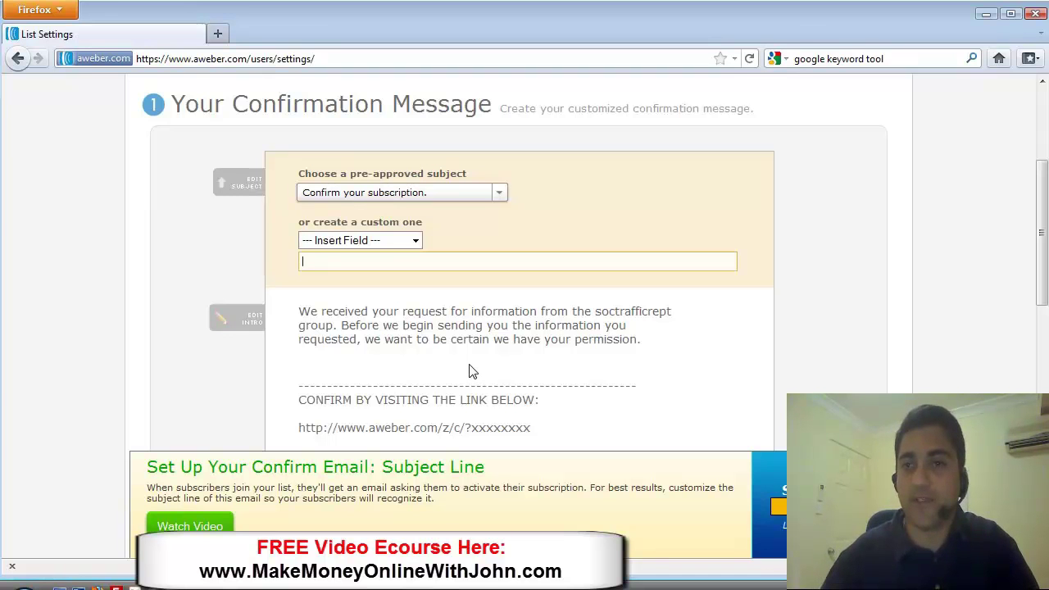
pyautogui.moveTo(1042, 267); pyautogui.dragTo(1041, 287)
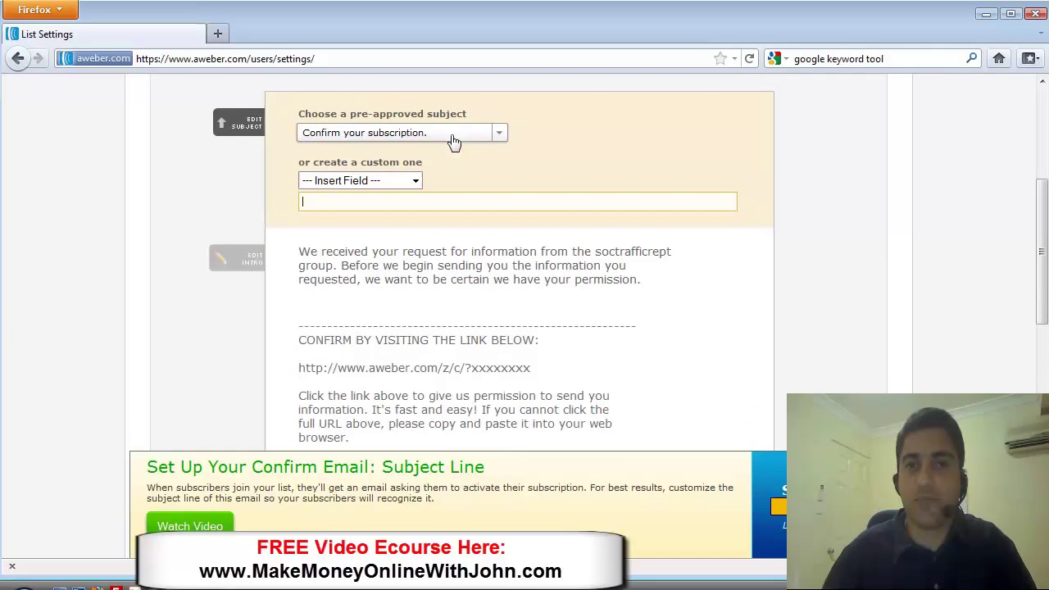
# - Replace 'the soctrafficrept group.' in the confirmation intro with the sender's full name and a period
pyautogui.click(368, 272)
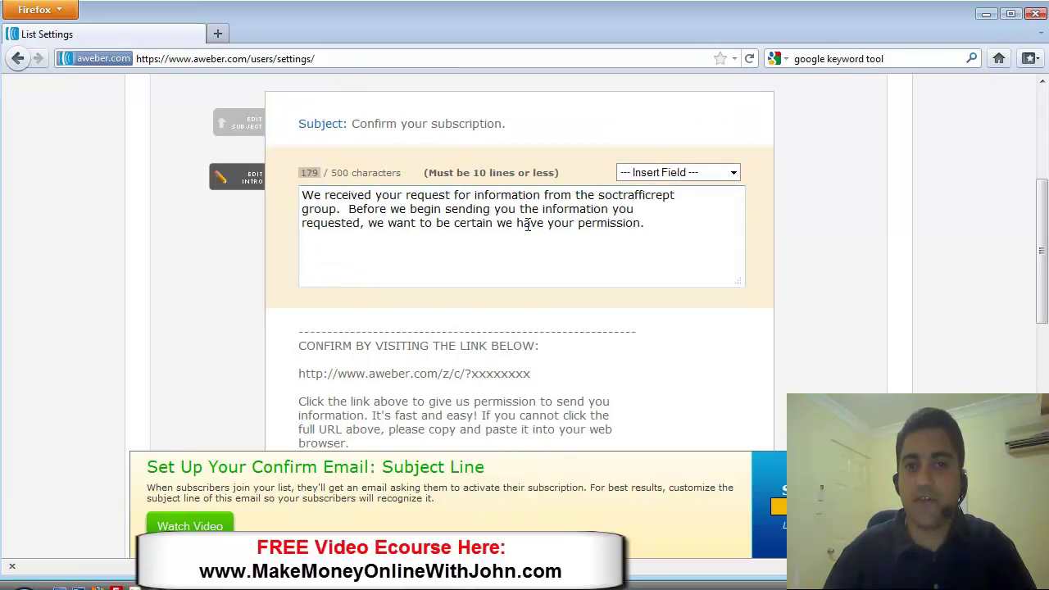
pyautogui.click(602, 200)
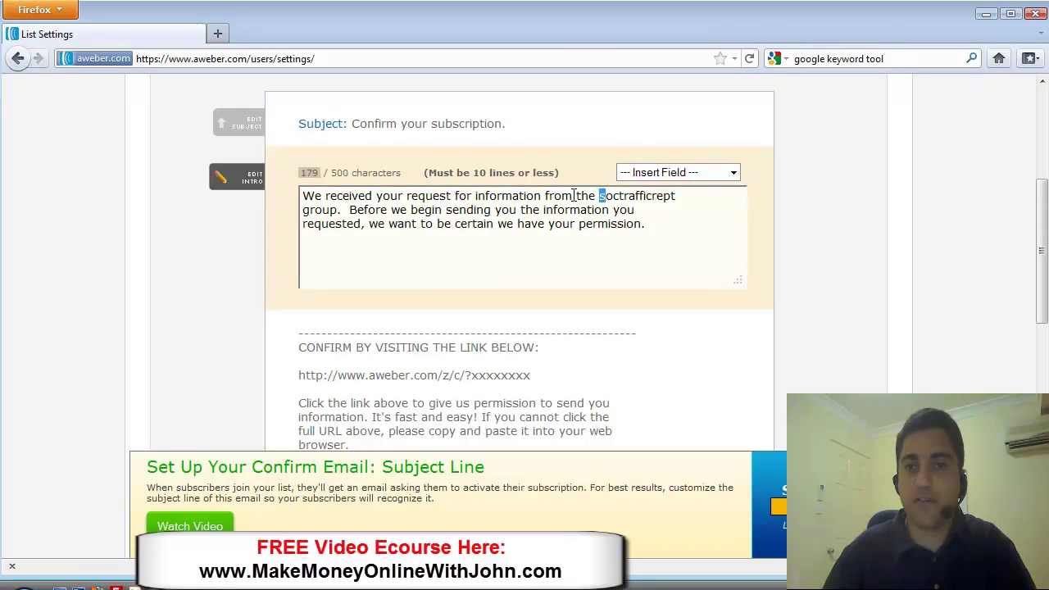
pyautogui.moveTo(576, 197); pyautogui.dragTo(709, 201)
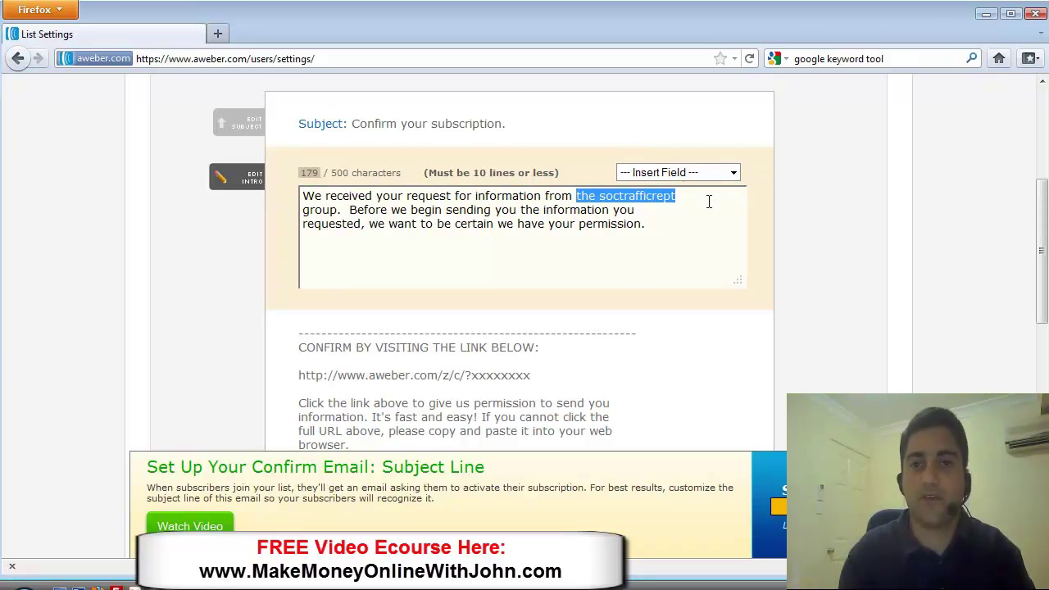
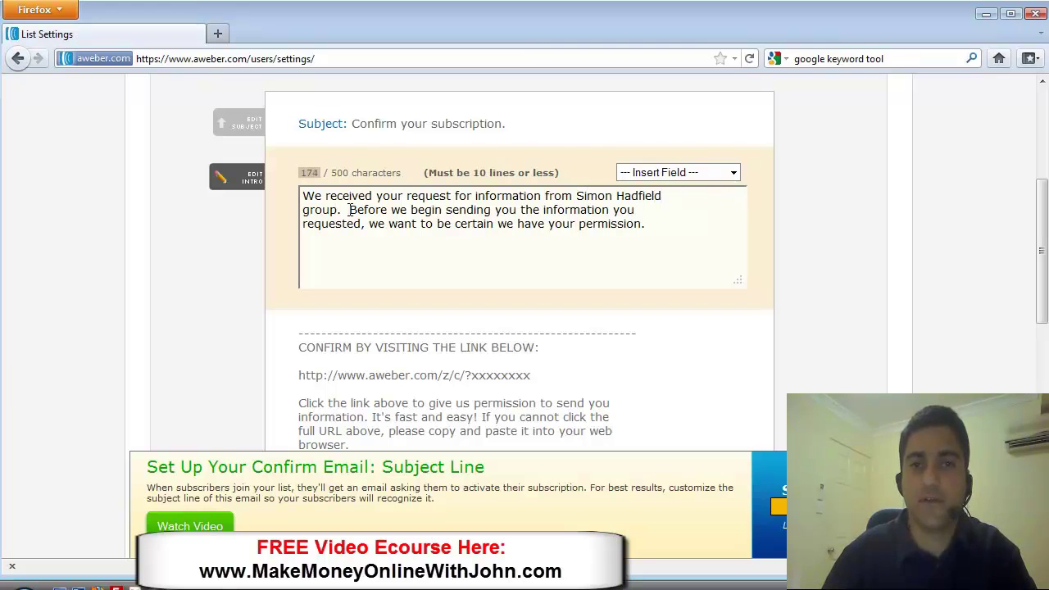
pyautogui.moveTo(349, 210); pyautogui.dragTo(272, 213)
pyautogui.press('Return')
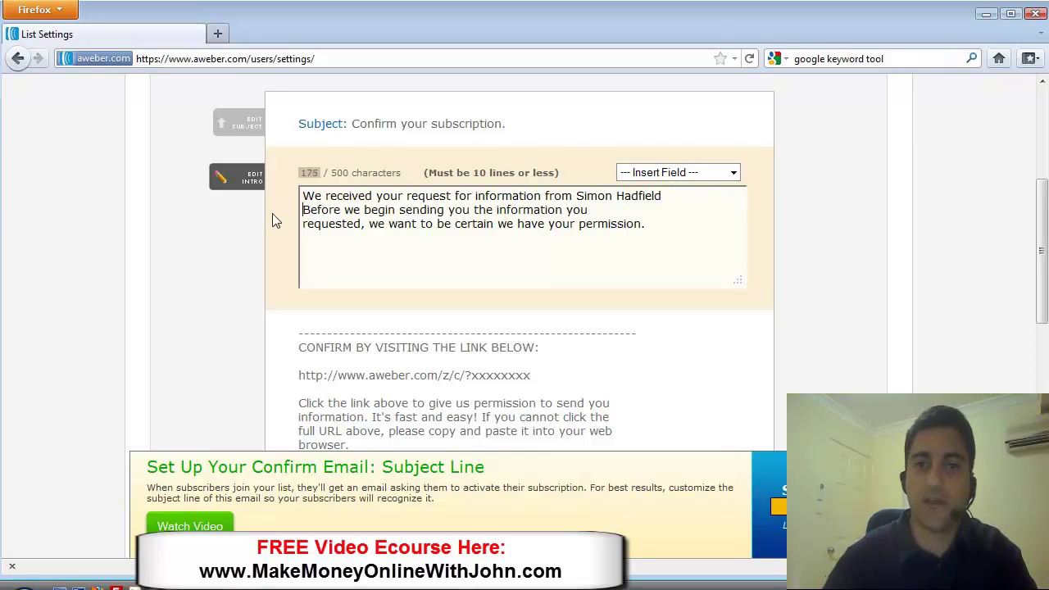
pyautogui.click(664, 196)
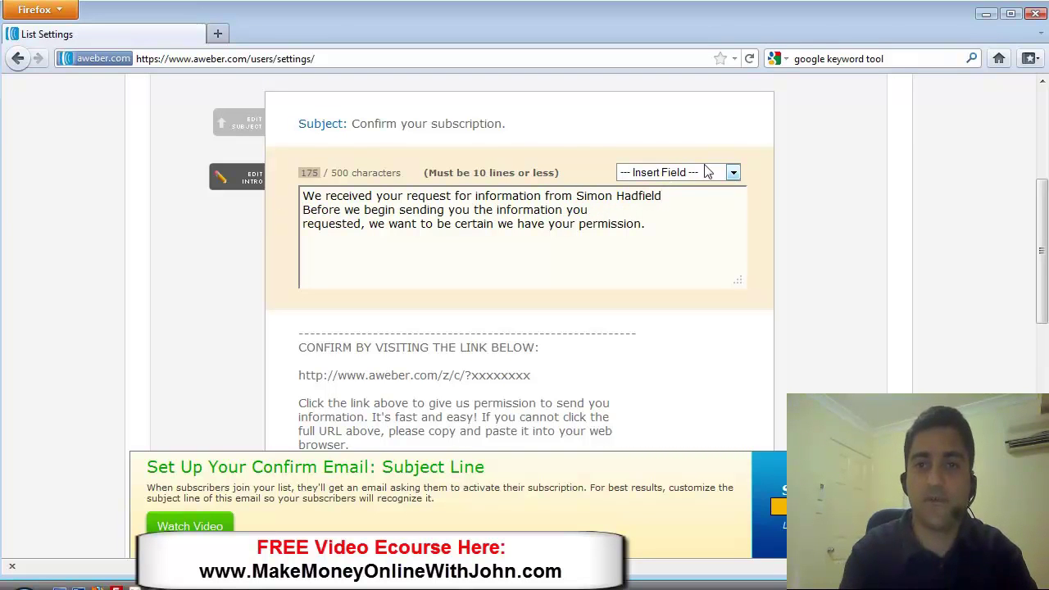
pyautogui.write('.')
pyautogui.click(550, 254)
pyautogui.press('Return')
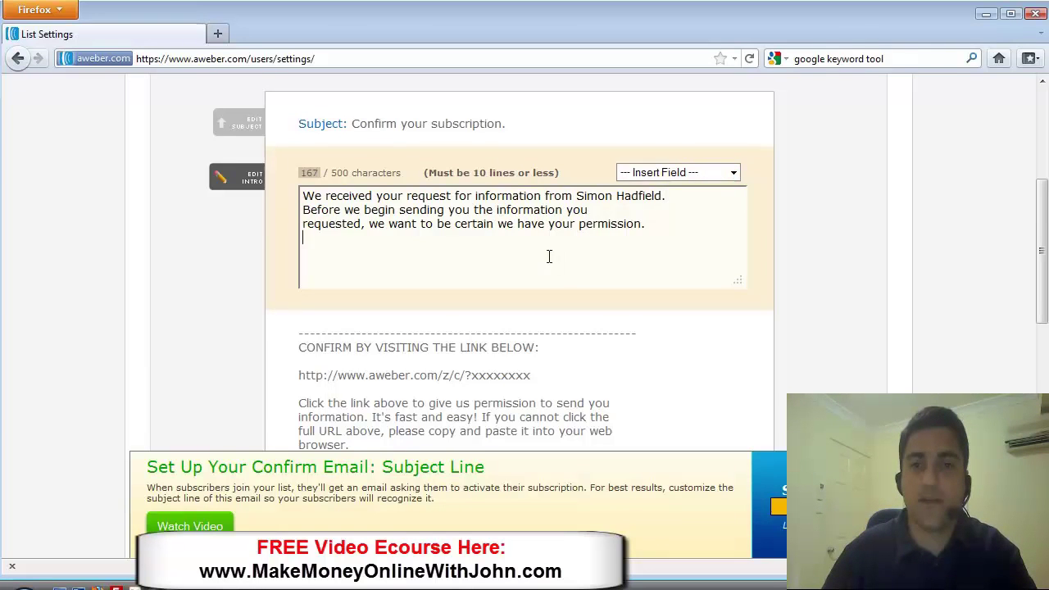
pyautogui.scroll(-4, 550, 261)
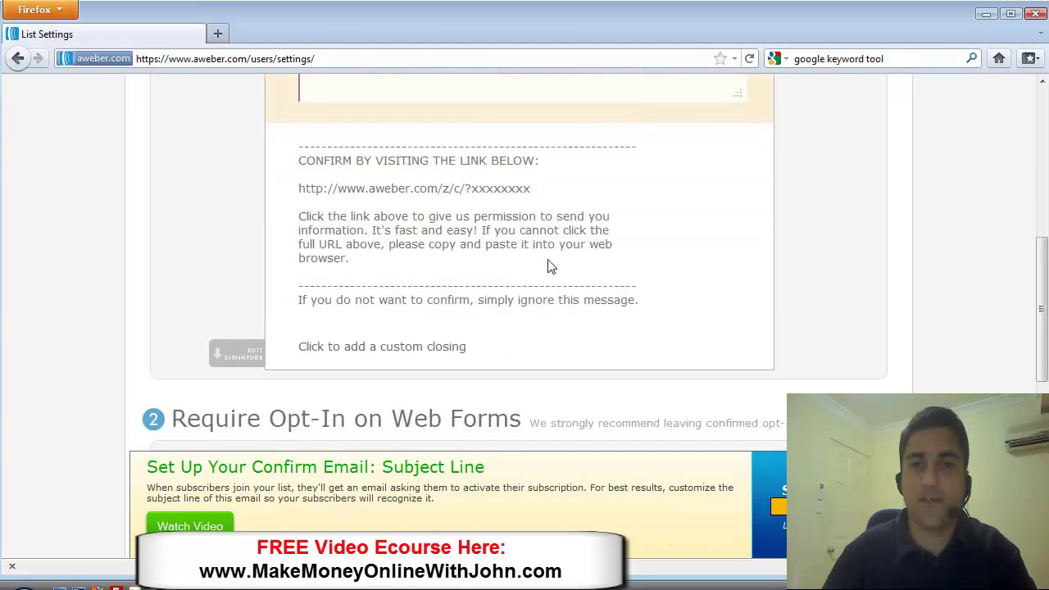
# - Write a custom closing of 'Thank you,' followed by the sender's full name
pyautogui.click(357, 345)
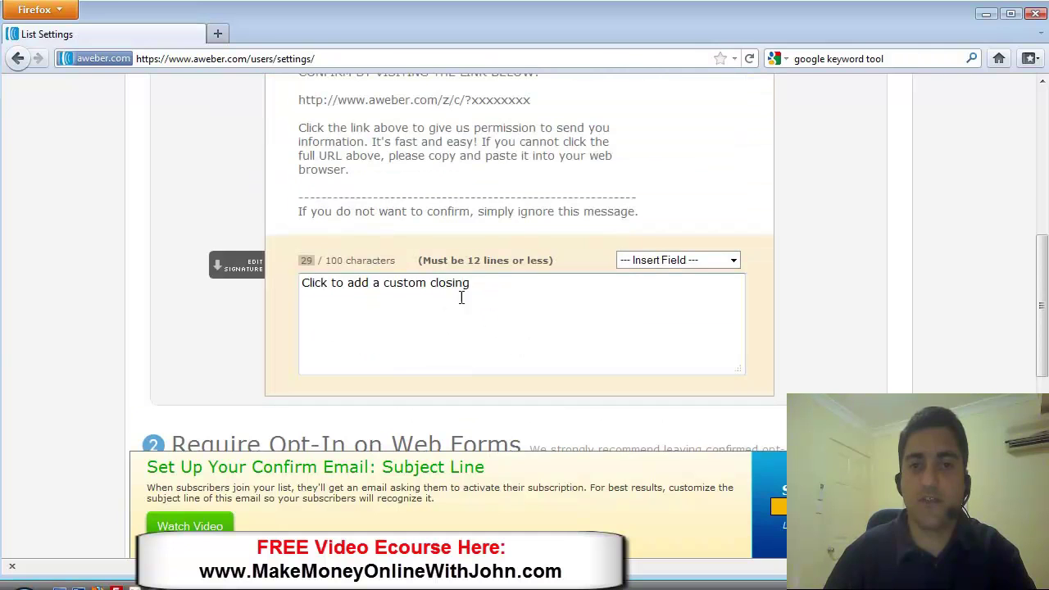
pyautogui.click(362, 279)
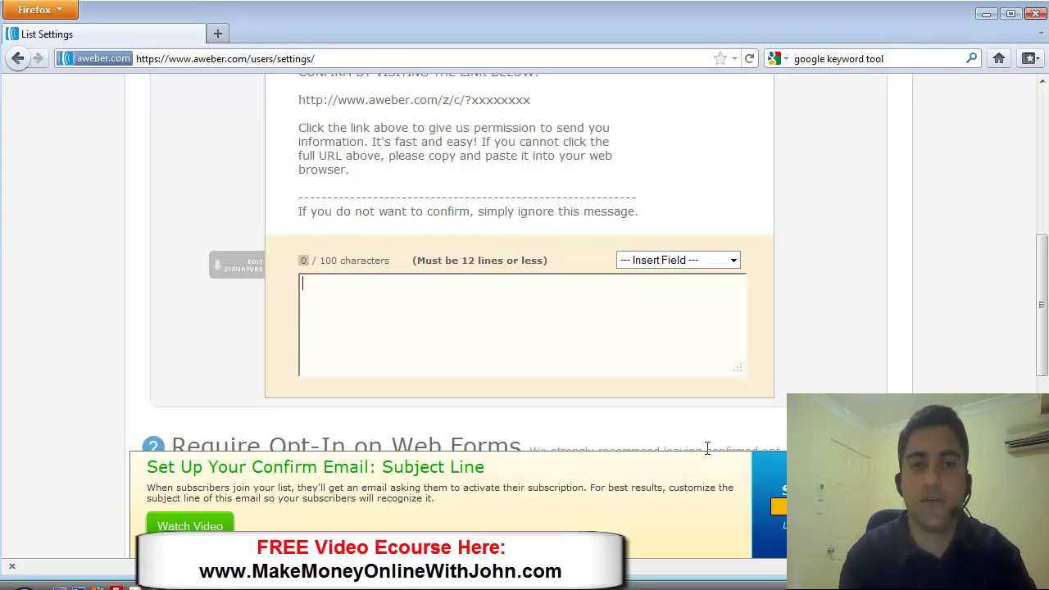
pyautogui.write('Thank you,')
pyautogui.press('Return')
pyautogui.press('Return')
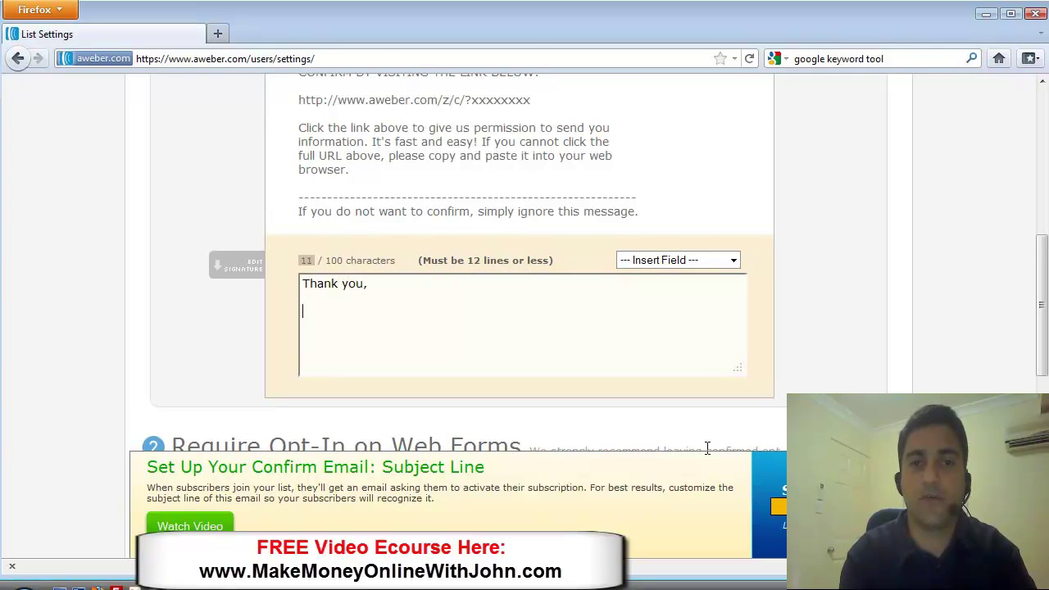
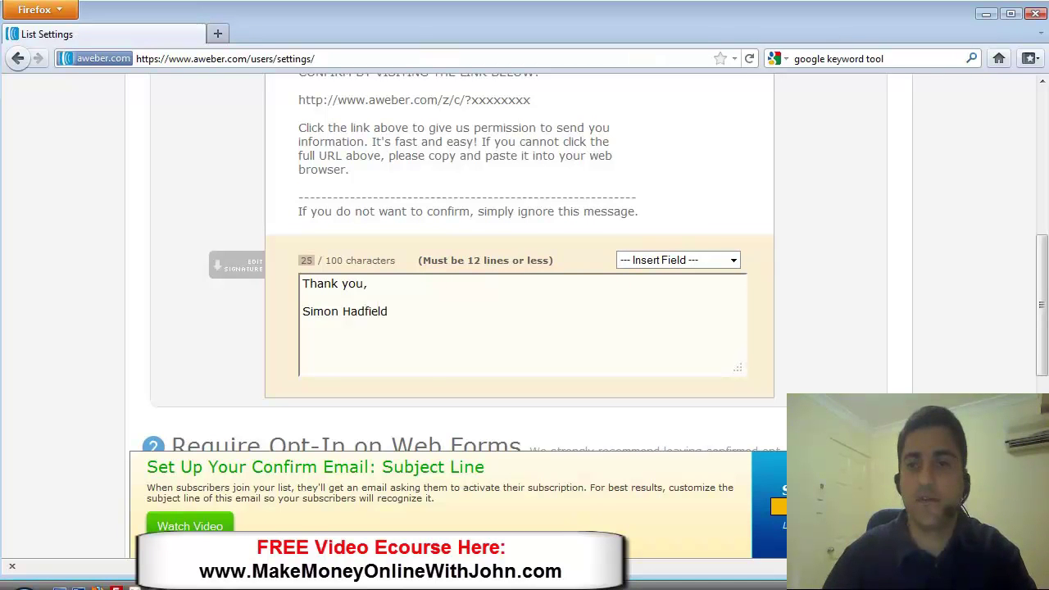
pyautogui.moveTo(1040, 361); pyautogui.dragTo(1038, 444)
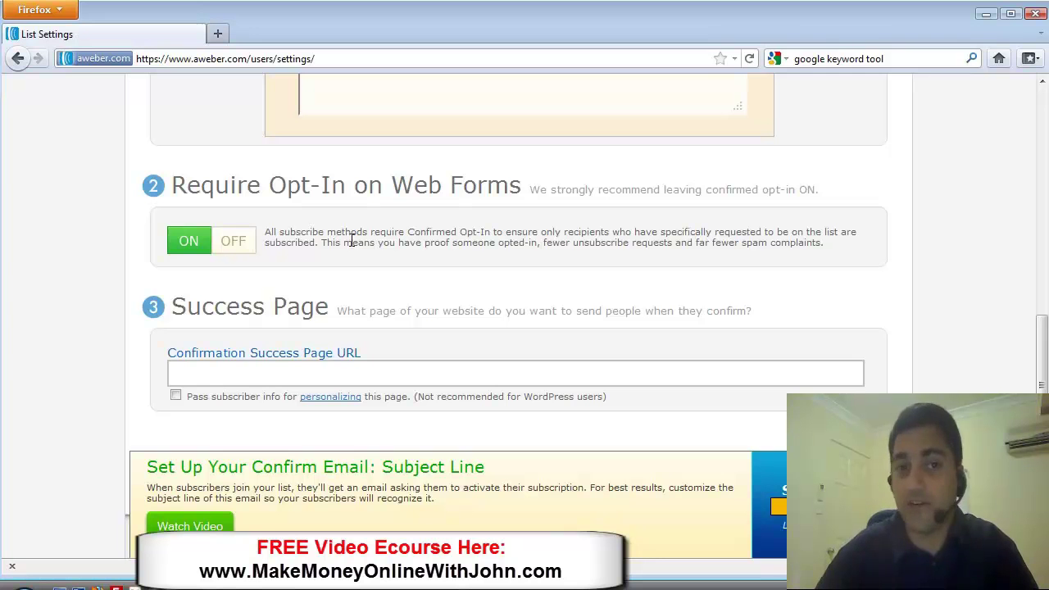
# - Turn Require Opt-In on Web Forms off and confirm disabling it
pyautogui.click(236, 246)
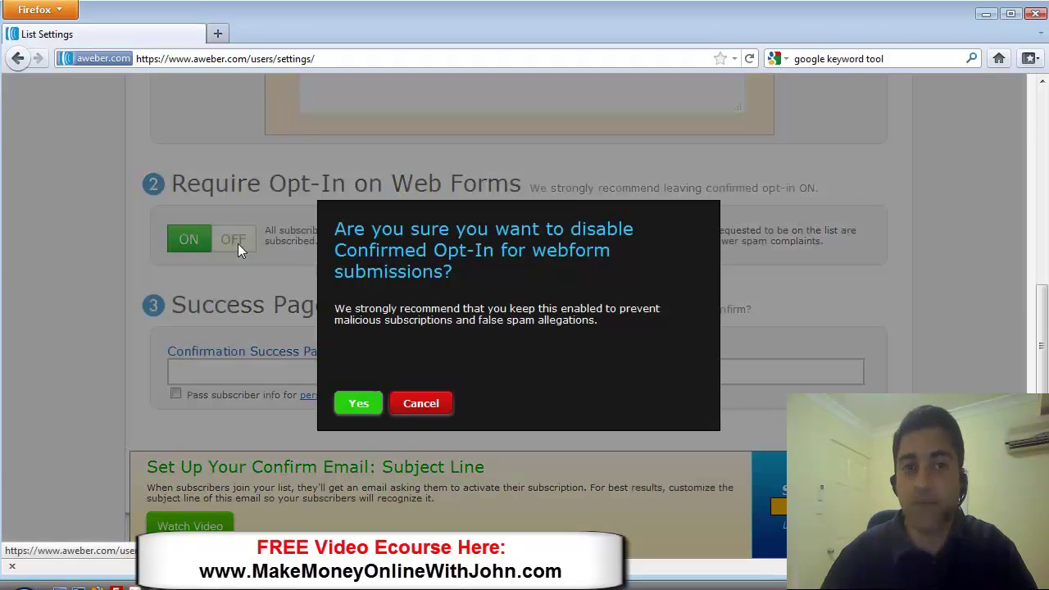
pyautogui.click(367, 407)
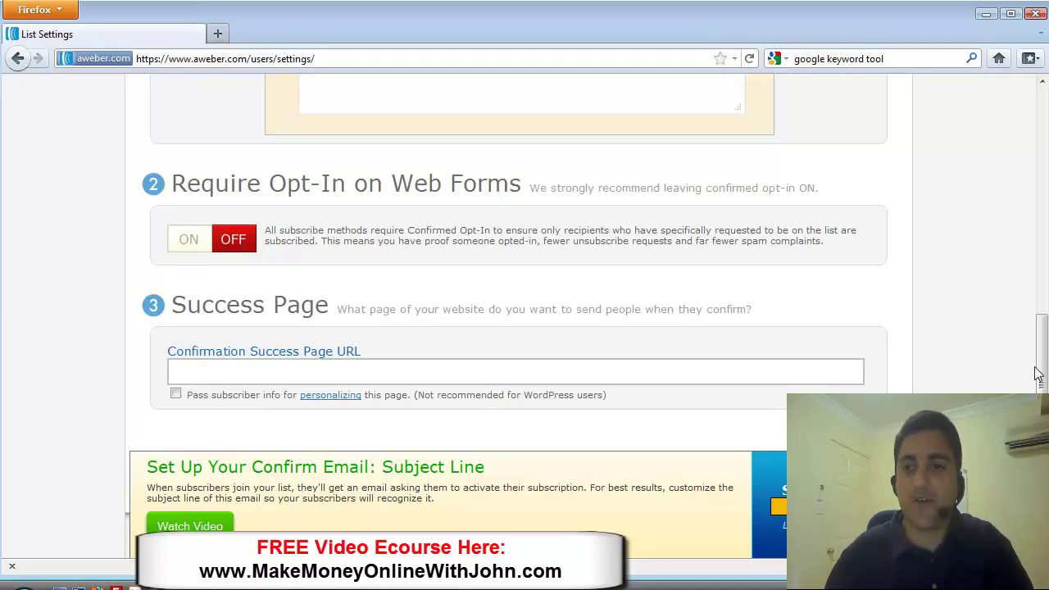
# - Leave the Confirmation Success Page URL blank and save the list settings
pyautogui.moveTo(1037, 373); pyautogui.dragTo(1040, 396)
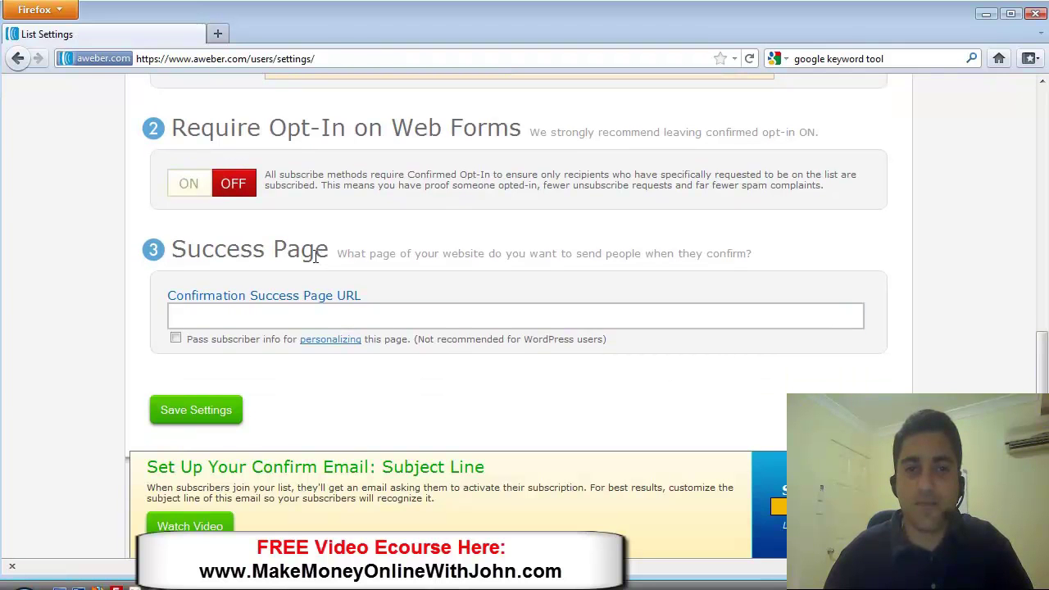
pyautogui.click(279, 313)
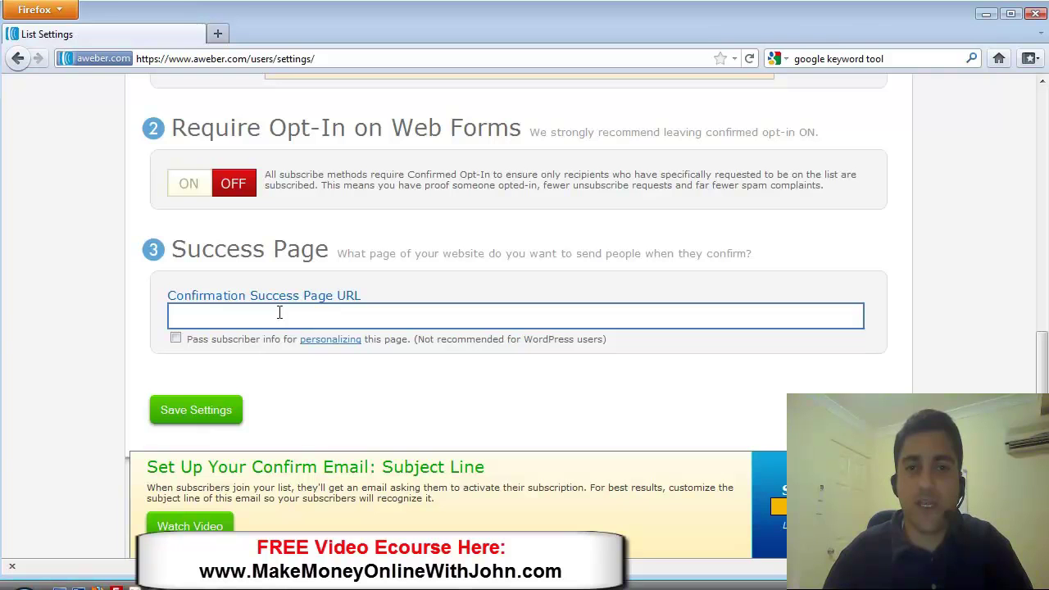
pyautogui.click(263, 383)
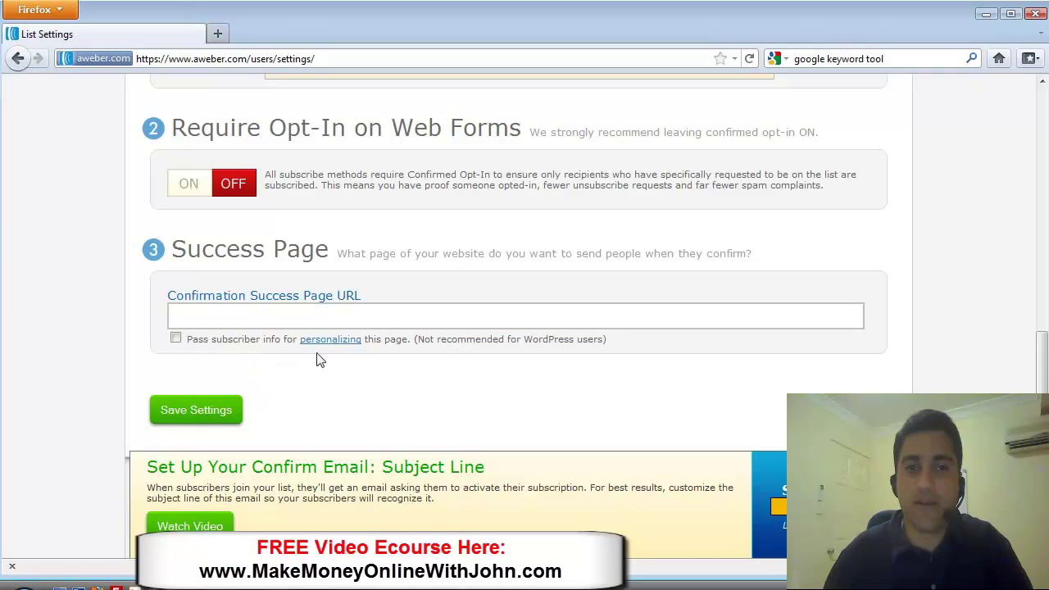
pyautogui.click(305, 319)
pyautogui.click(300, 338)
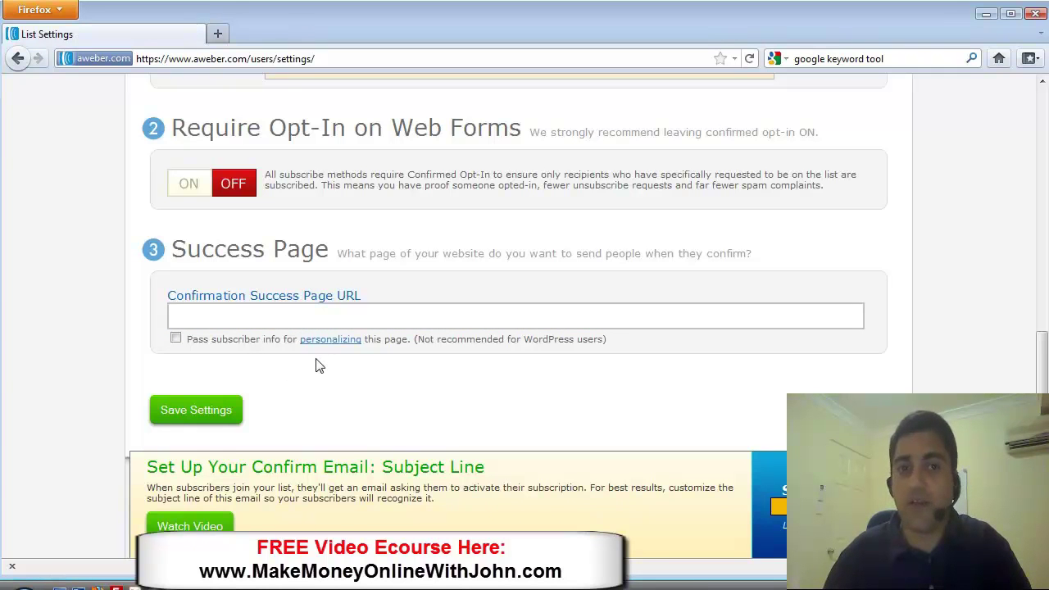
pyautogui.click(297, 315)
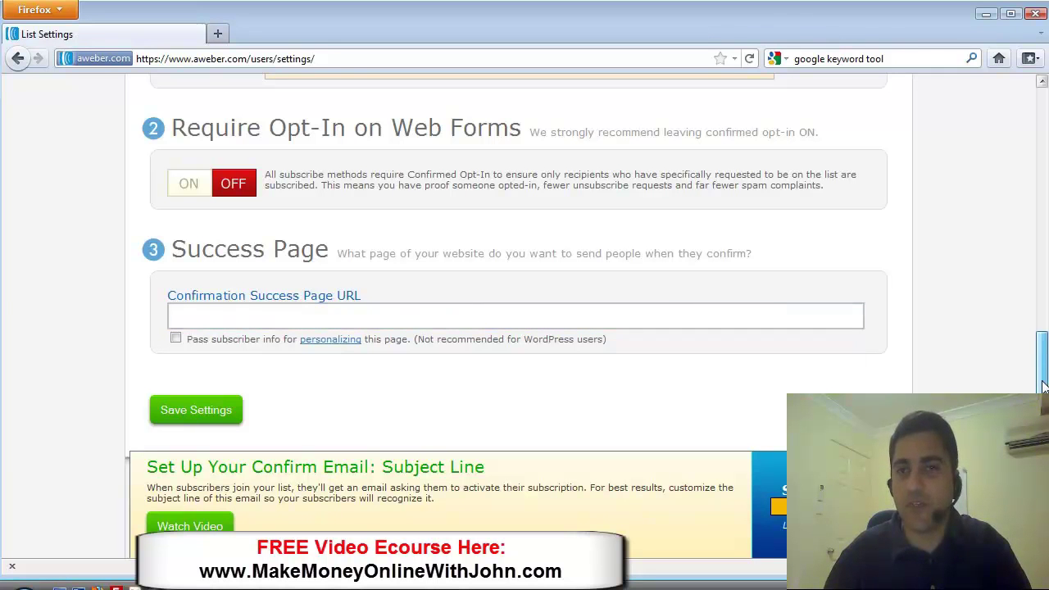
pyautogui.scroll(-5, 1043, 386)
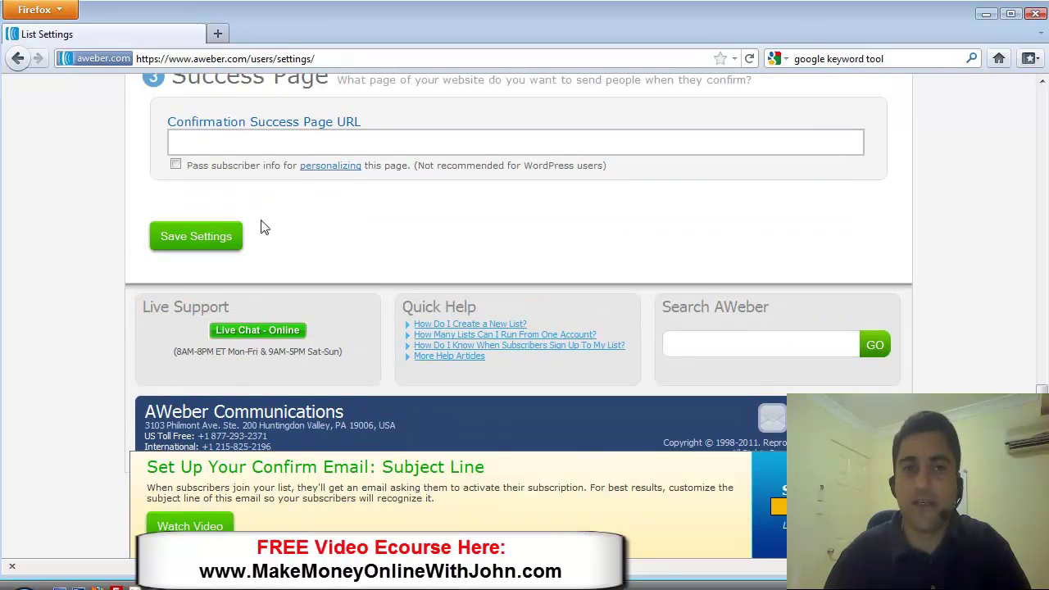
pyautogui.click(201, 236)
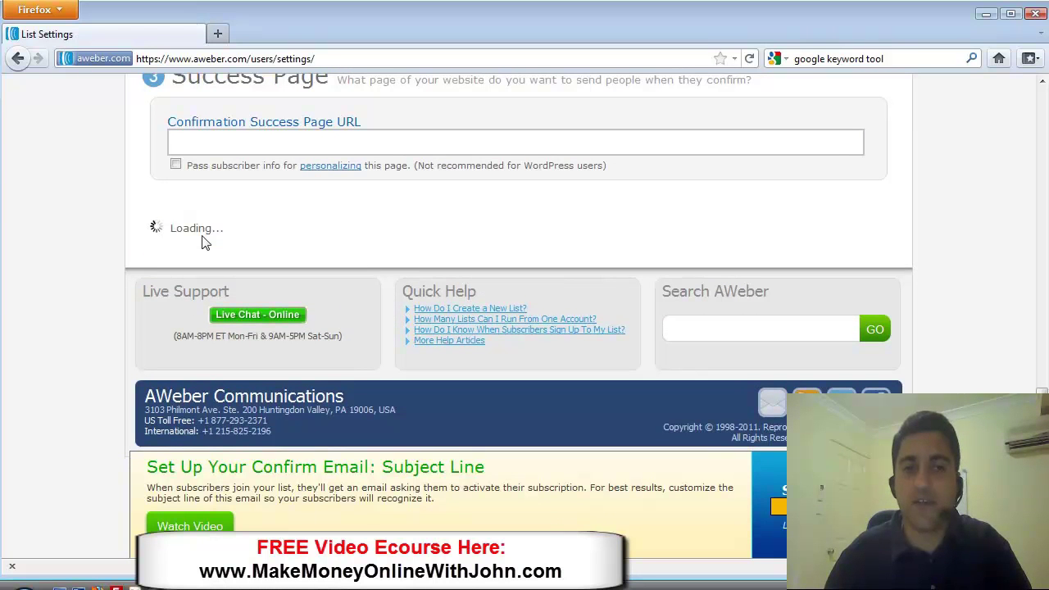